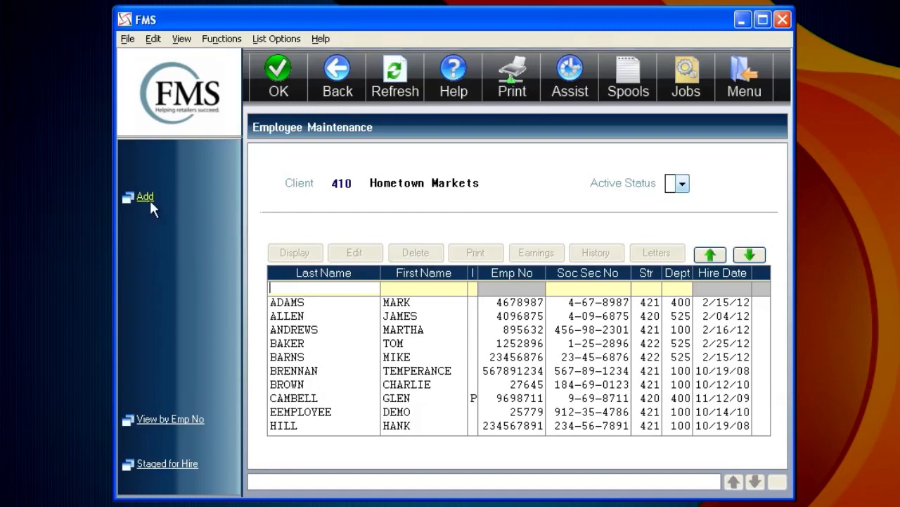
# Start adding a new employee, enter the employee number, and submit the blank personnel form to flag its required fields
pyautogui.click(144, 197)
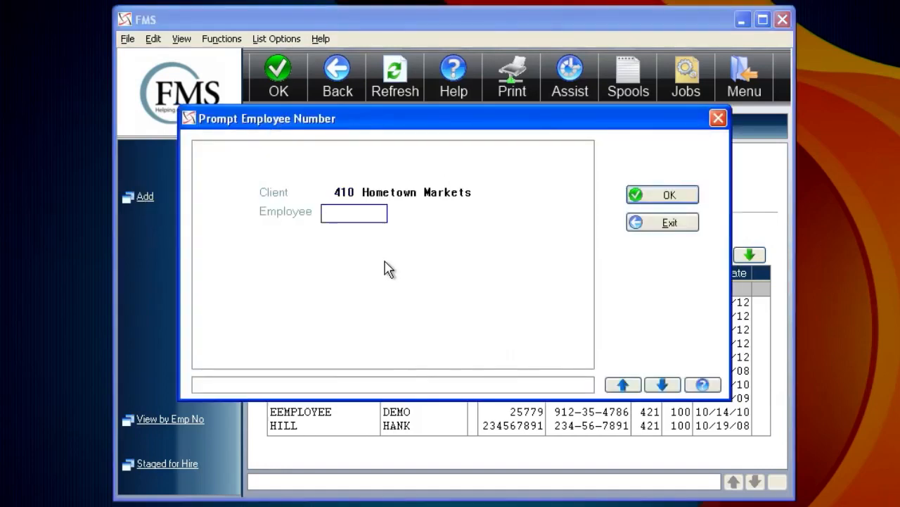
pyautogui.write('5454')
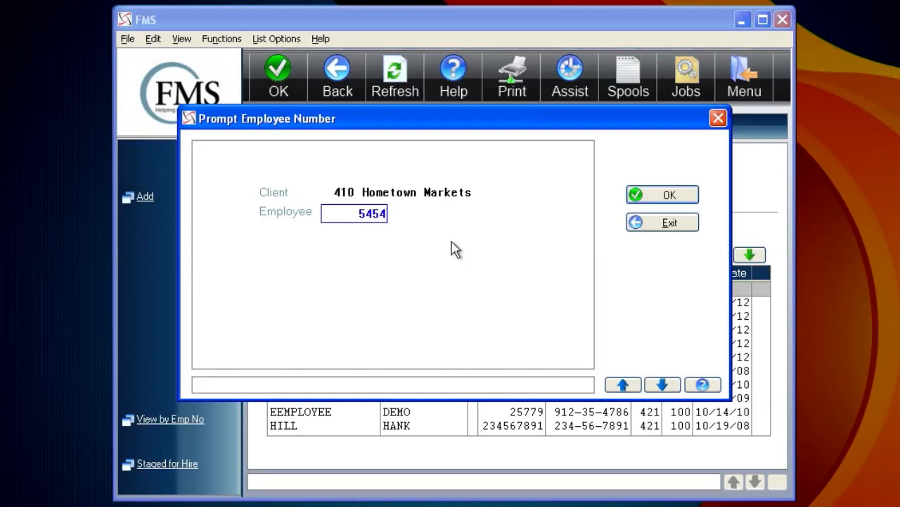
pyautogui.click(647, 202)
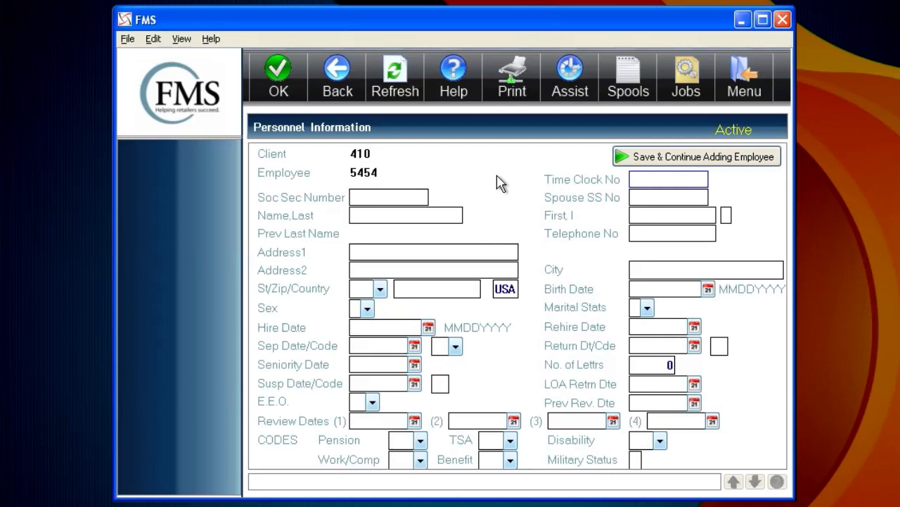
pyautogui.press('Return')
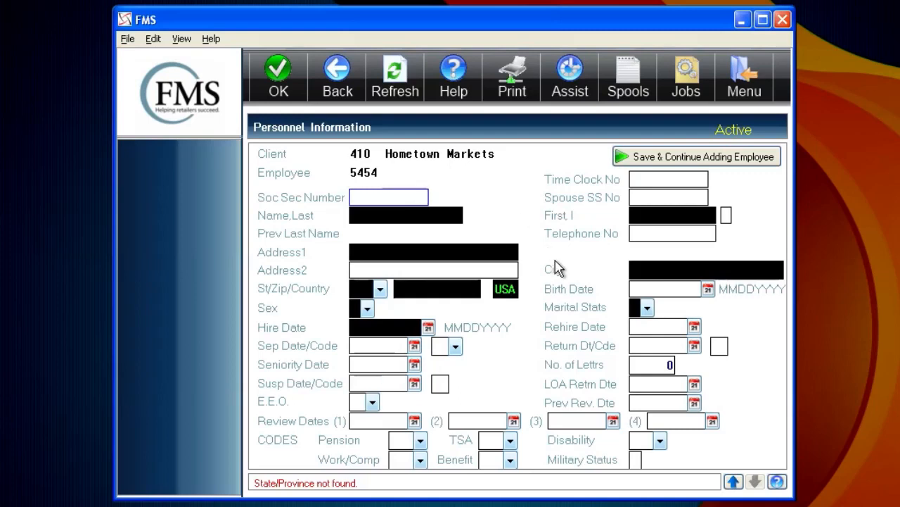
# Enter the employee's Social Security number and leave the spouse's Social Security number blank
pyautogui.write('12345')
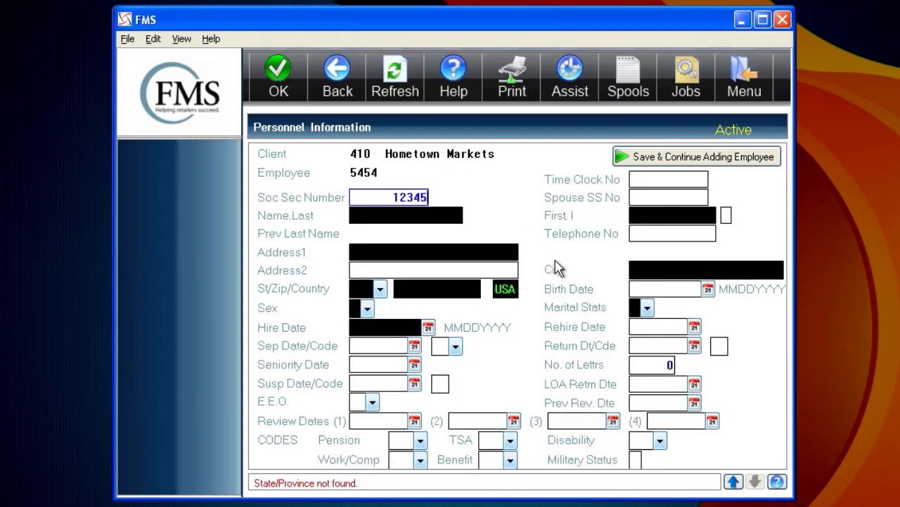
pyautogui.write('6789')
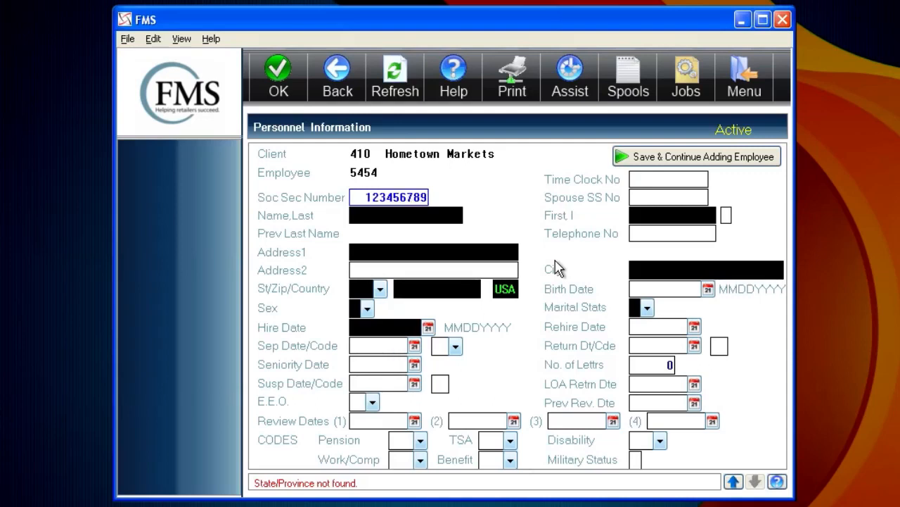
pyautogui.press('Tab')
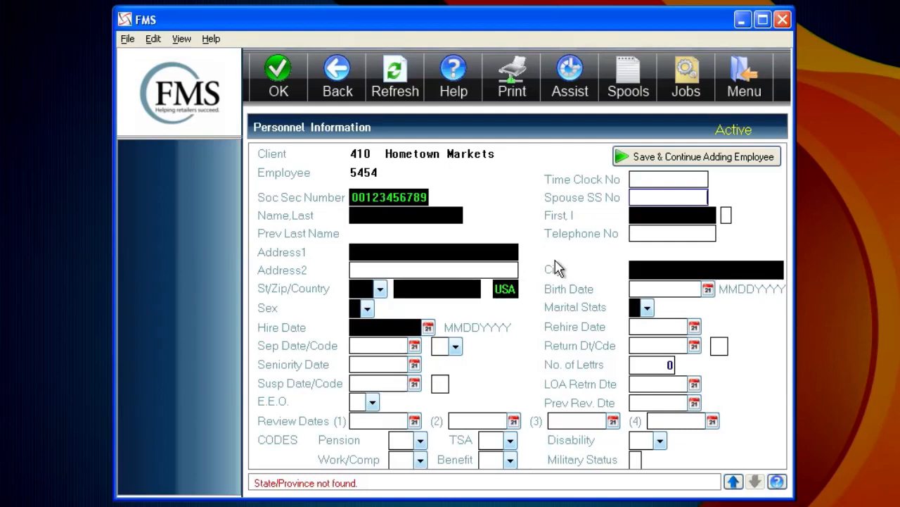
pyautogui.press('Tab')
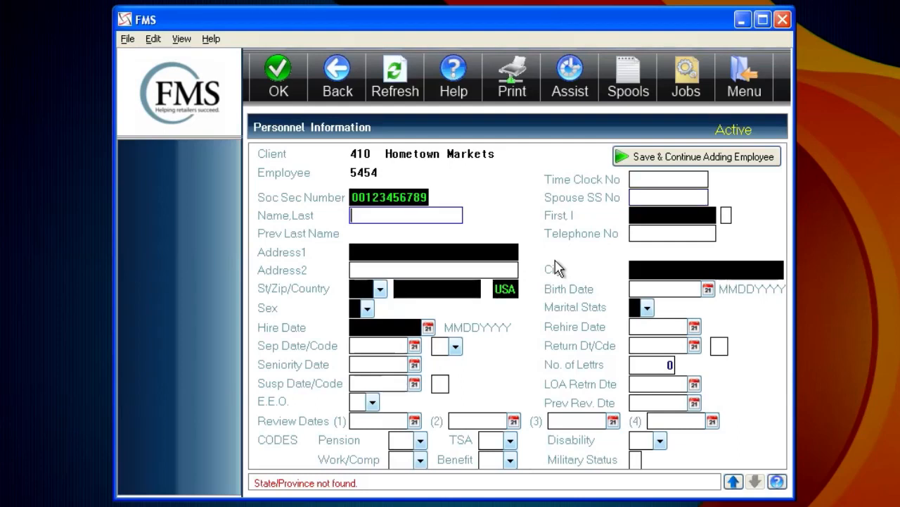
# Fill in the employee's last name, first name and middle initial
pyautogui.write('smith')
pyautogui.press('Tab')
pyautogui.write('ma')
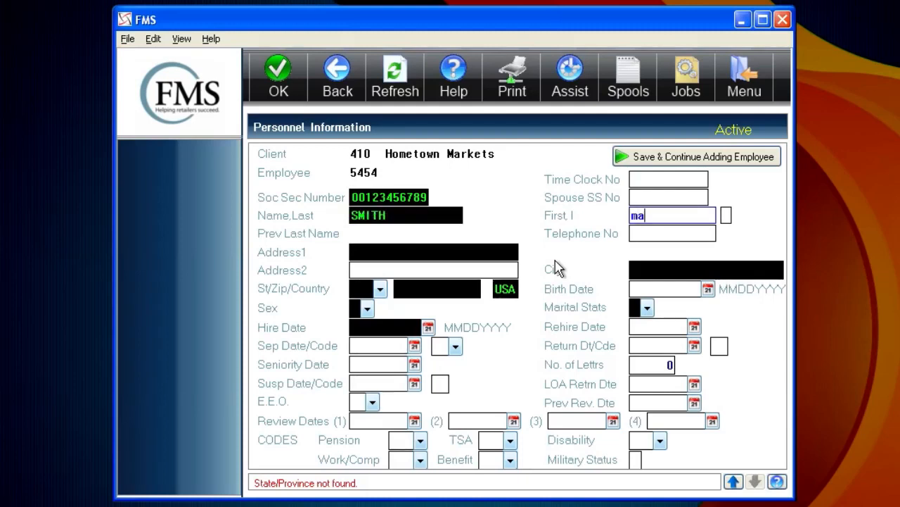
pyautogui.press('Tab')
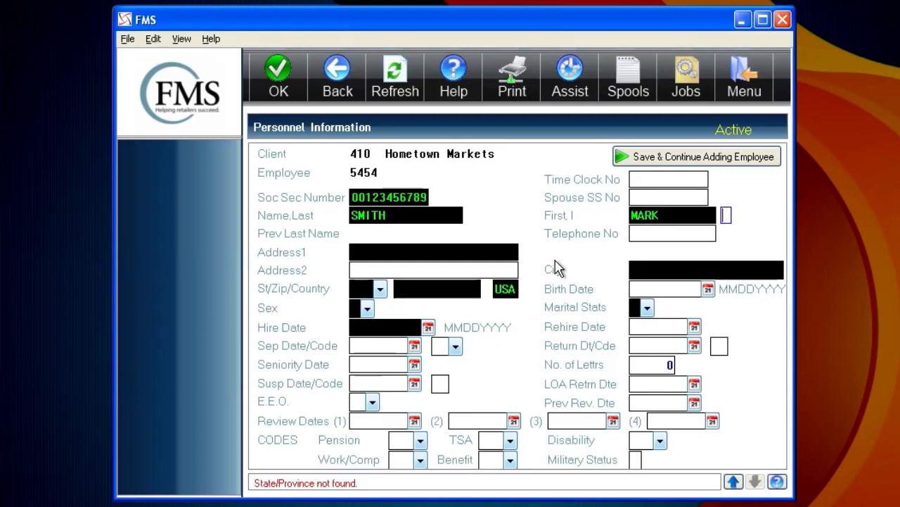
pyautogui.press('Tab')
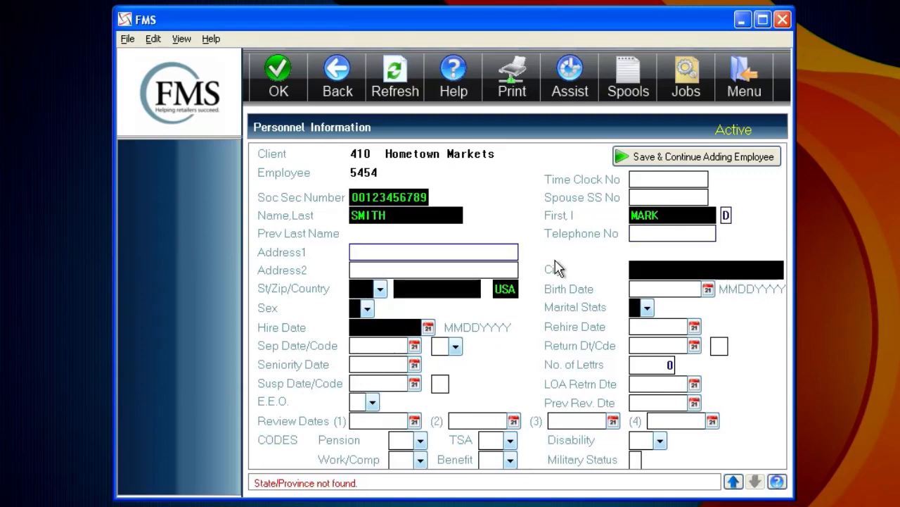
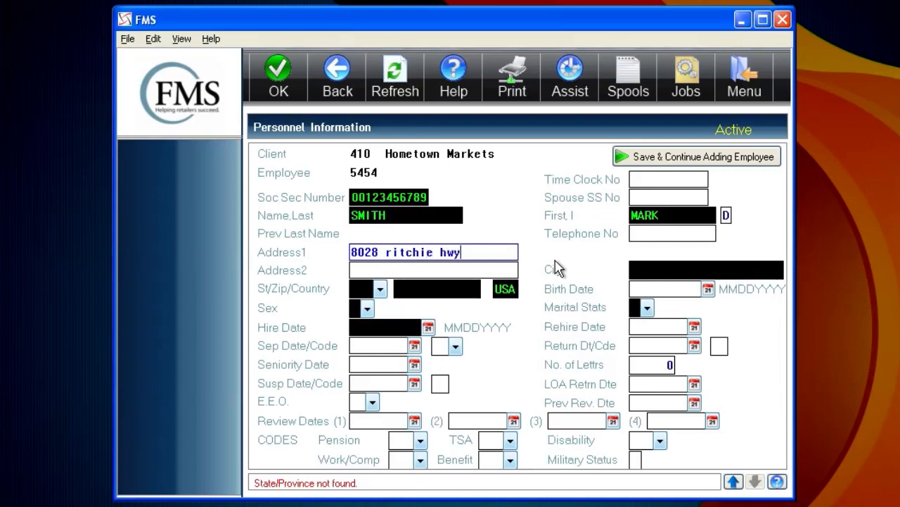
# Fill in both street address lines with the employee's street address and suite
pyautogui.press('Tab')
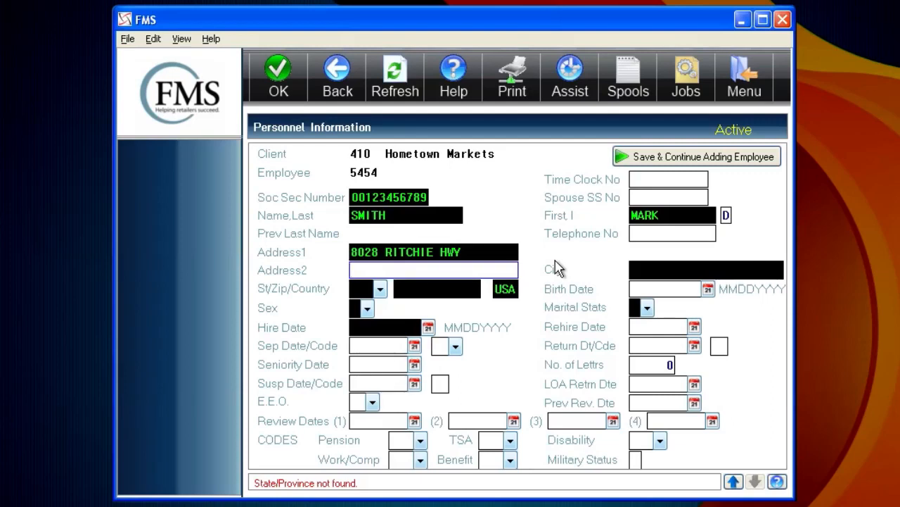
pyautogui.write('suite 212')
pyautogui.press('Tab')
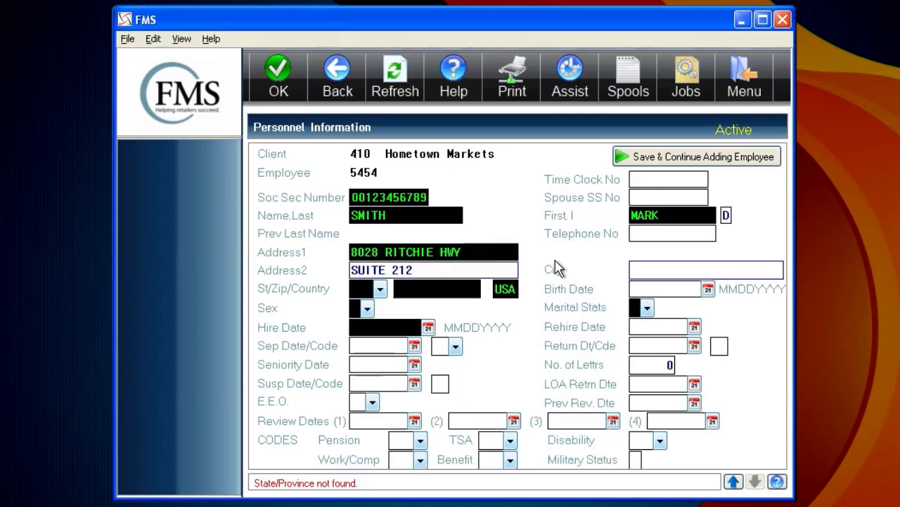
# Fill in the employee's city, state and zip code, keep the country as USA, and submit the form without a birth date
pyautogui.write('pasadena')
pyautogui.press('Tab')
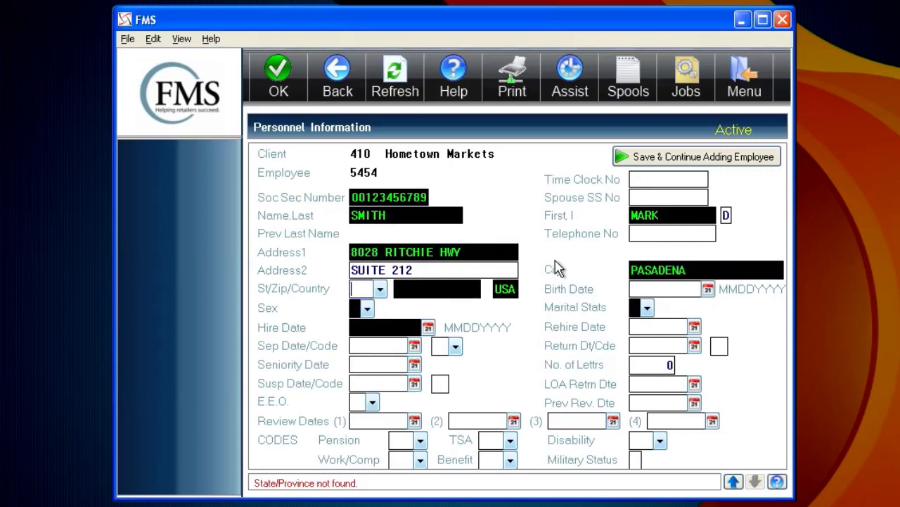
pyautogui.write('md')
pyautogui.press('Tab')
pyautogui.write('2112')
pyautogui.press('Tab')
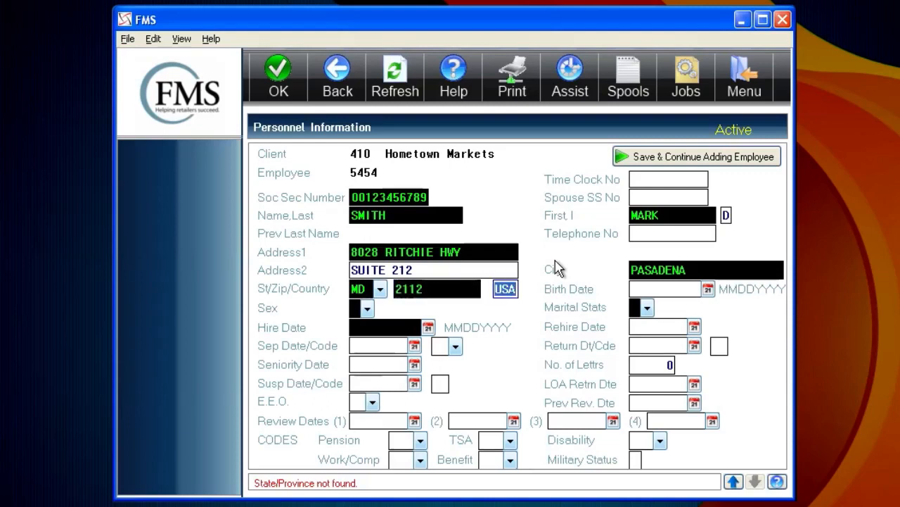
pyautogui.press('Tab')
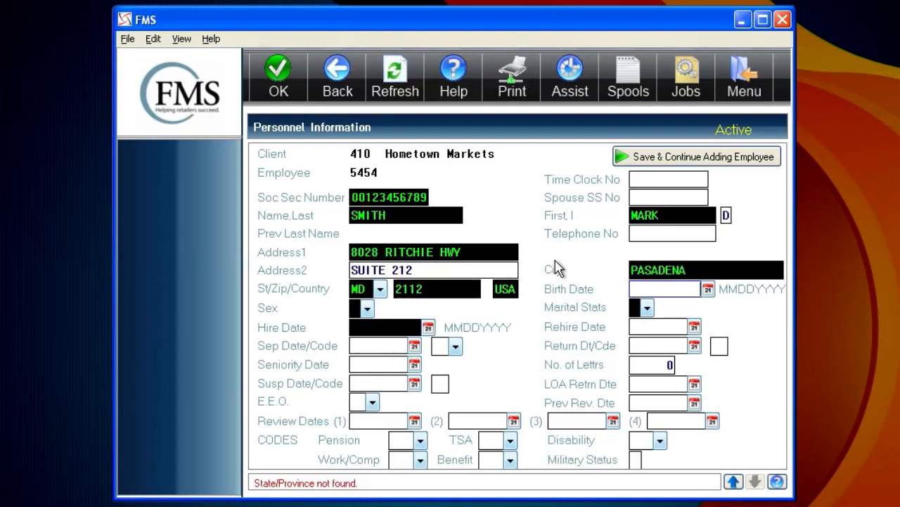
pyautogui.press('Return')
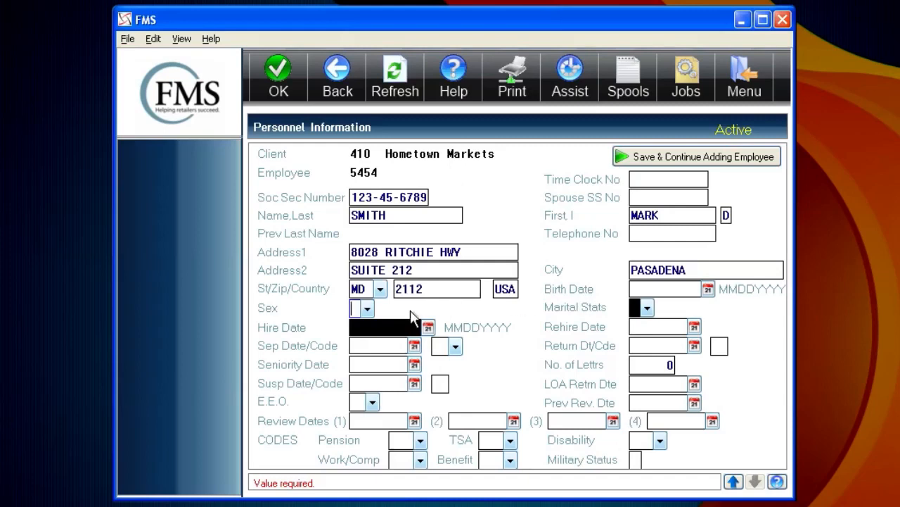
# Set the employee's sex to Male and the marital status to M, and submit the form
pyautogui.click(368, 309)
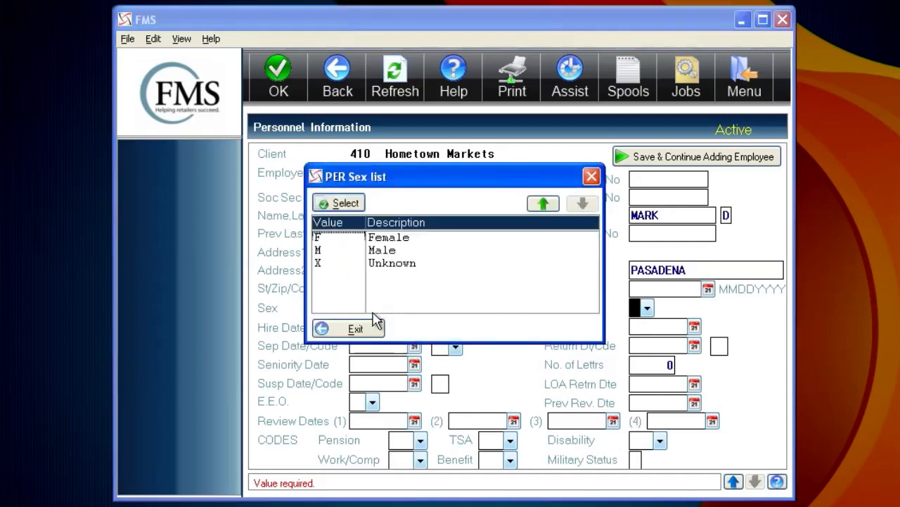
pyautogui.click(389, 252)
pyautogui.doubleClick(388, 251)
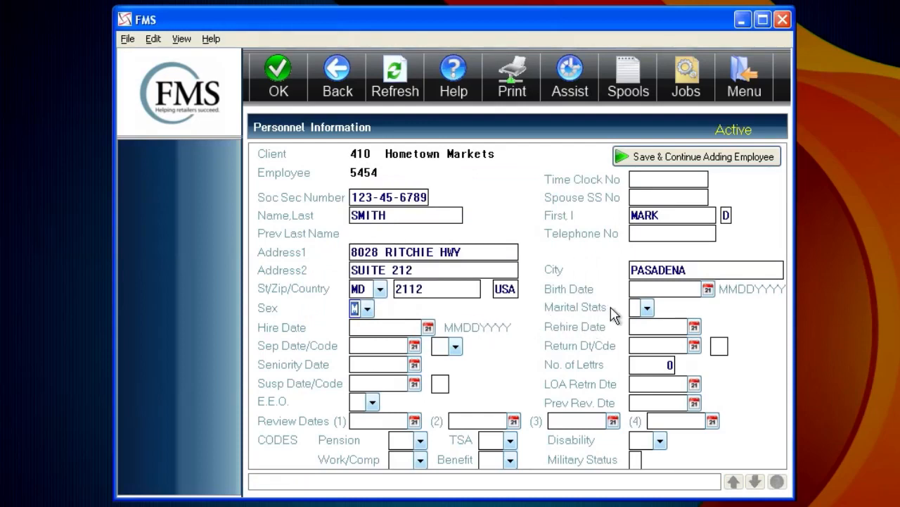
pyautogui.click(636, 307)
pyautogui.write('m')
pyautogui.press('Return')
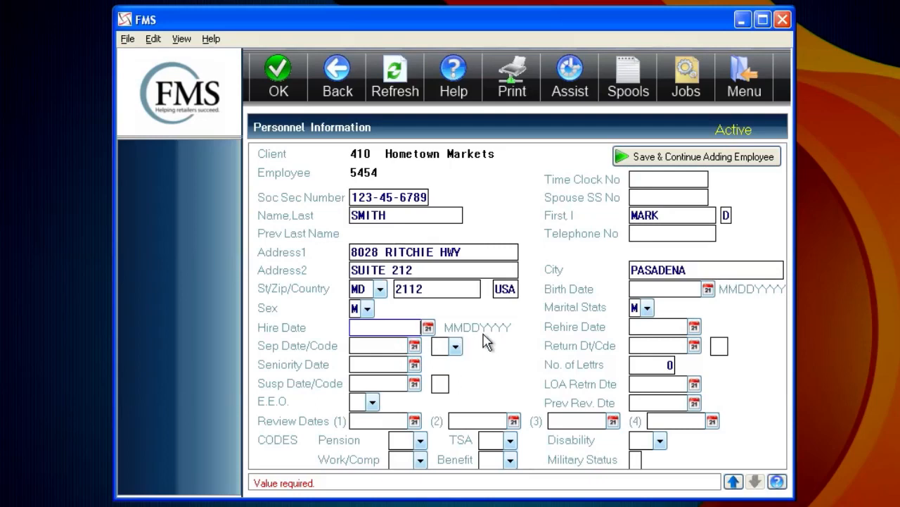
# Set the hire date to 12/08/2012 and save the personnel information, confirming the action
pyautogui.write('0812')
pyautogui.write('2012')
pyautogui.press('Return')
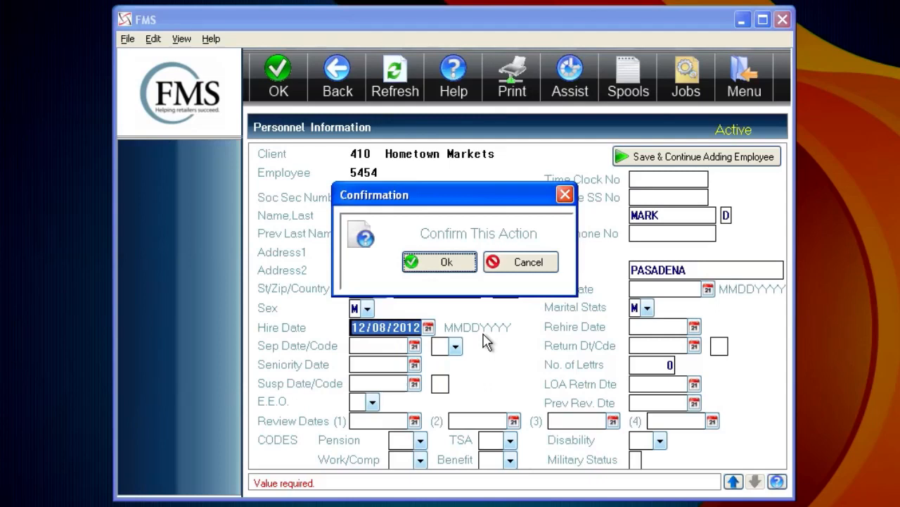
pyautogui.click(422, 271)
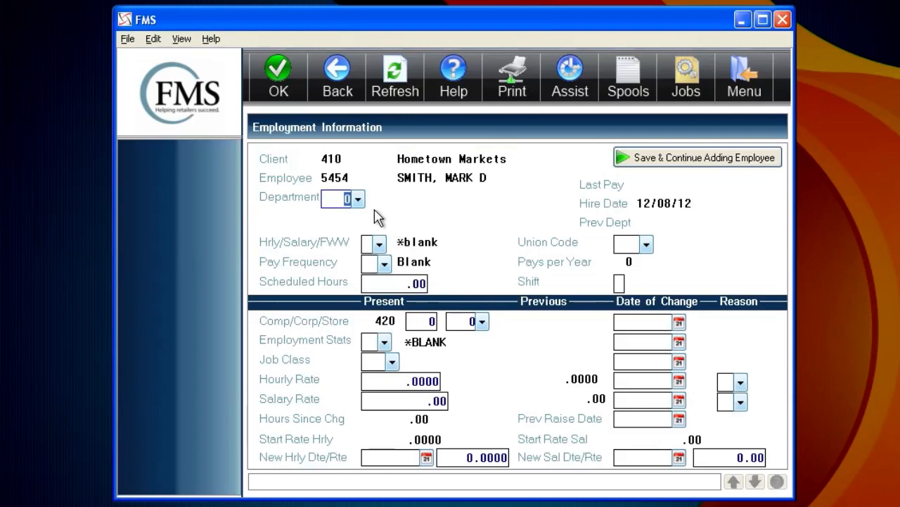
# Check the employment form for required fields and set the department to 100 GROCERY
pyautogui.press('Return')
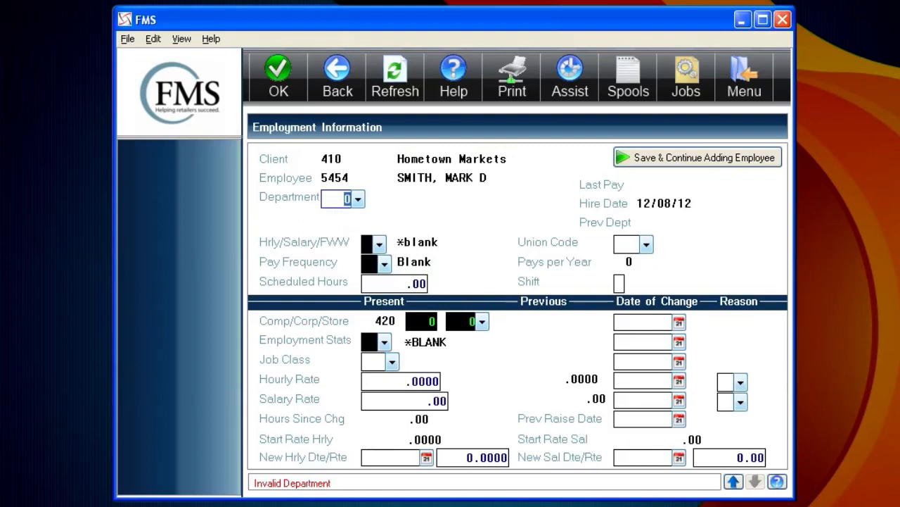
pyautogui.click(357, 199)
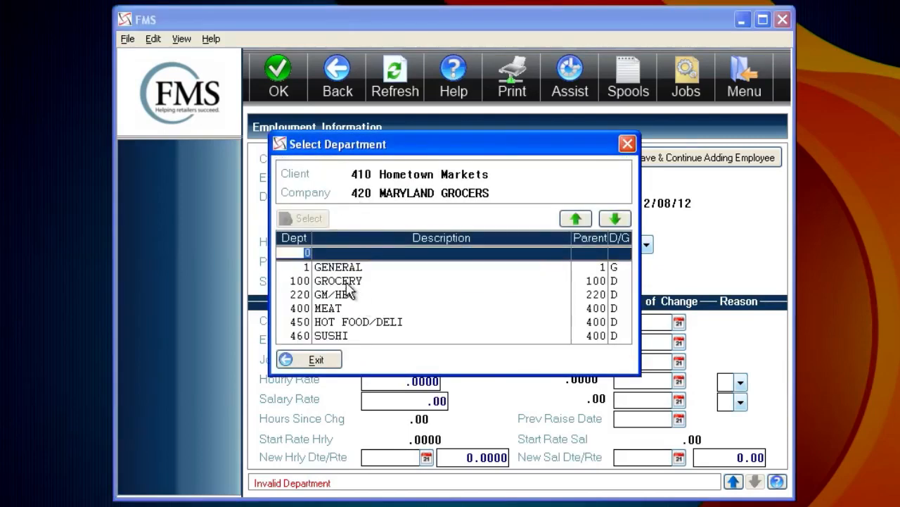
pyautogui.doubleClick(346, 282)
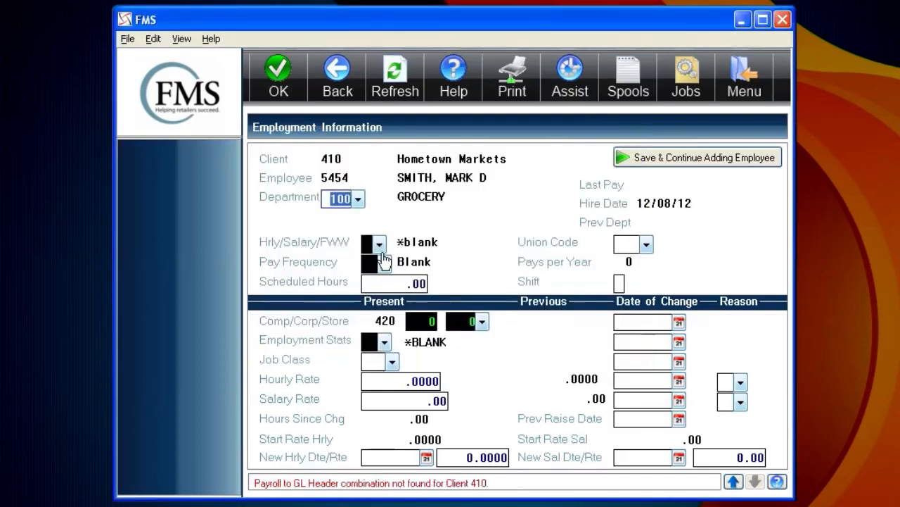
pyautogui.press('Tab')
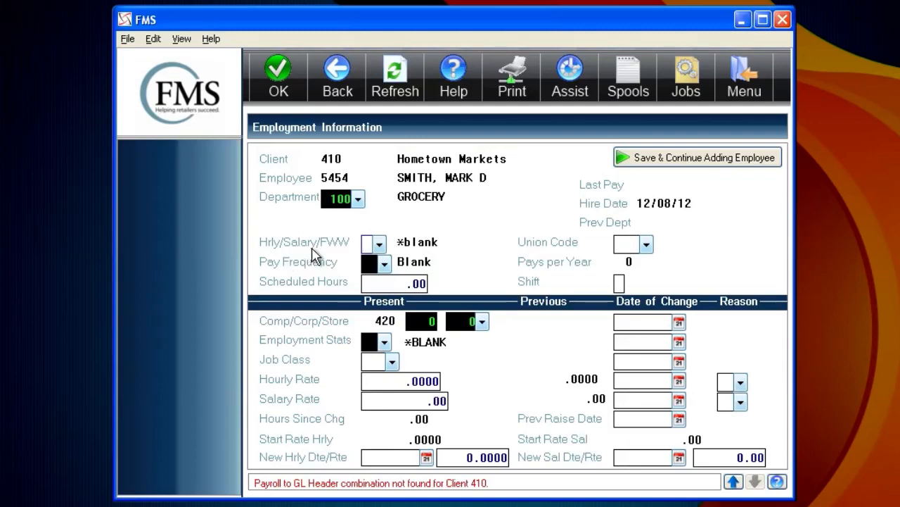
# Set Hrly/Salary/FWW to H and the pay frequency to WK, leaving the scheduled hours unchanged
pyautogui.write('H')
pyautogui.press('Tab')
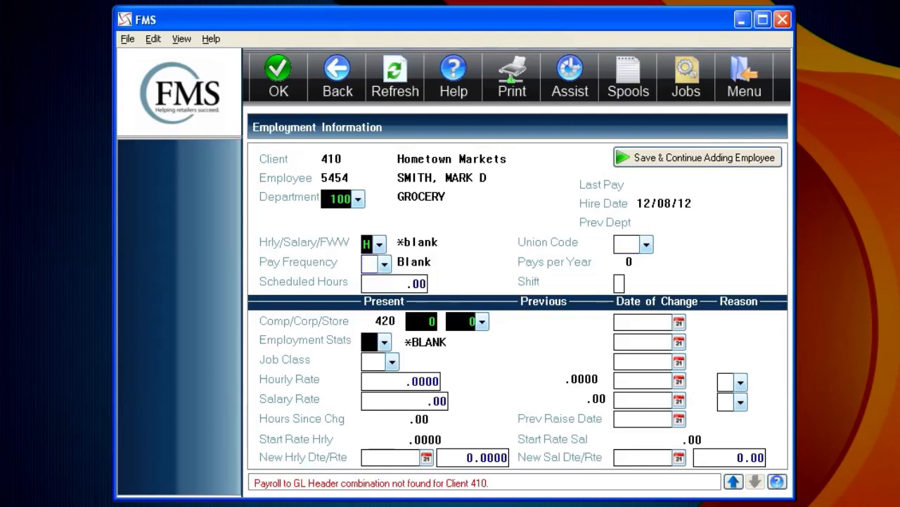
pyautogui.write('WK')
pyautogui.press('Tab')
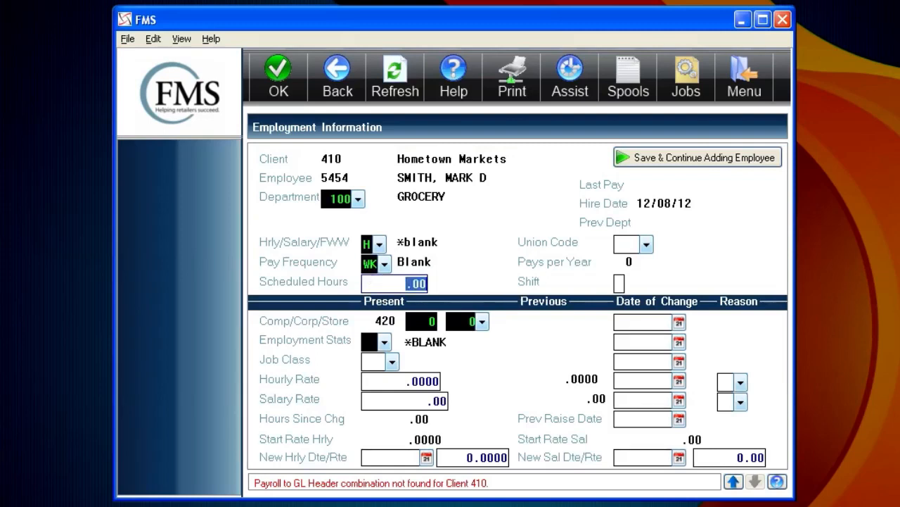
pyautogui.press('Tab')
# Set the present corporation to 420 and the store to 421
pyautogui.click(421, 321)
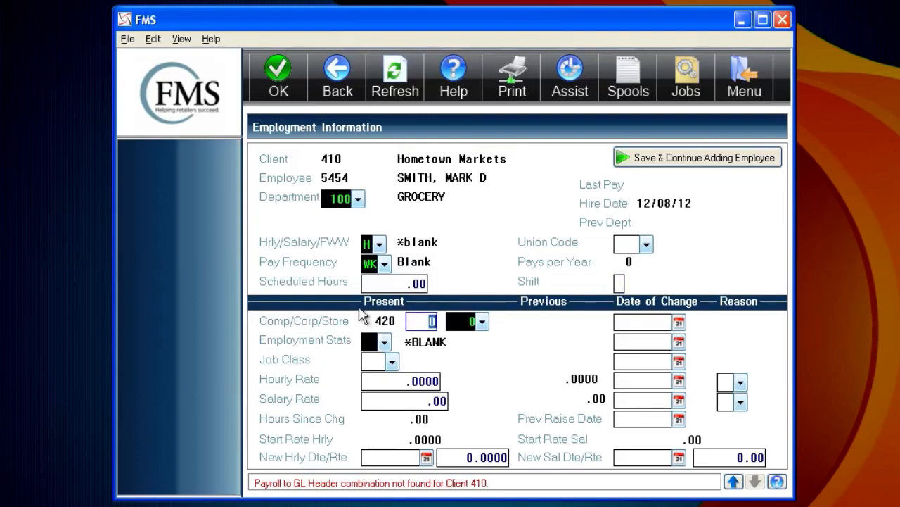
pyautogui.write('420')
pyautogui.press('Tab')
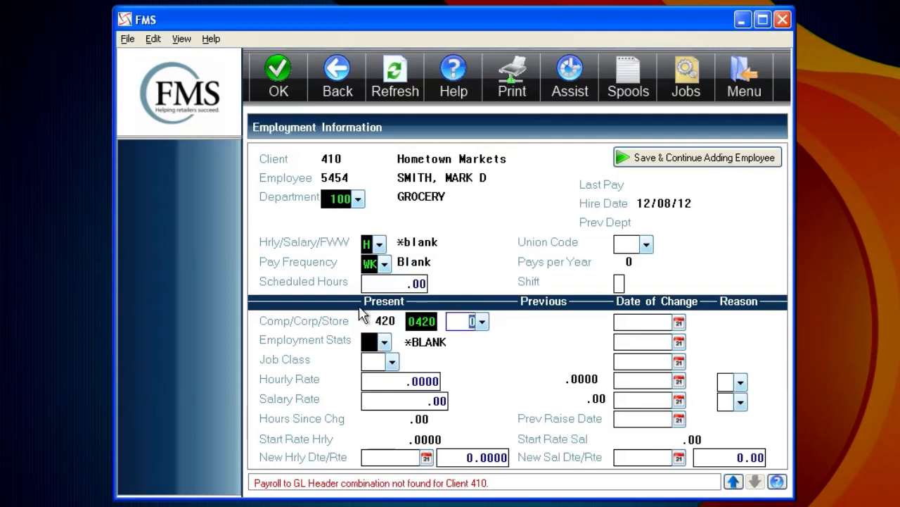
pyautogui.write('4')
pyautogui.press('Tab')
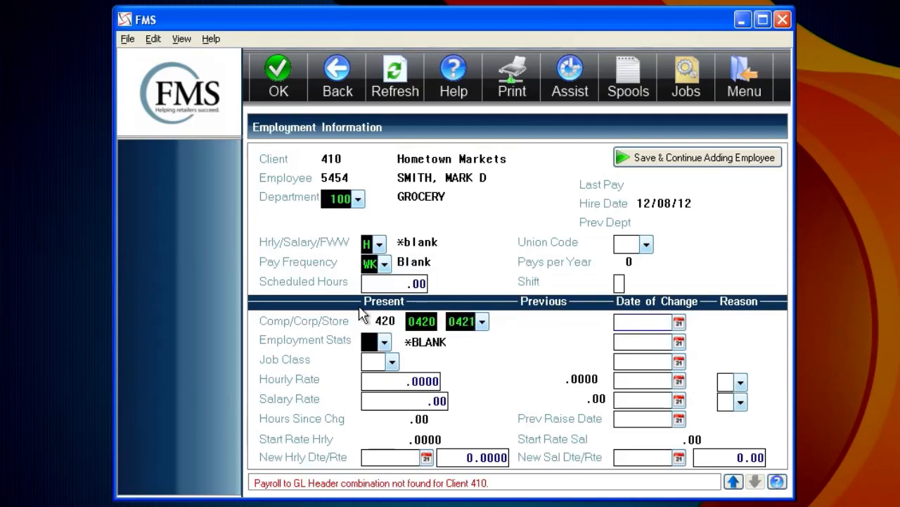
# Set the employment status to PT (Part Time) and submit the employment information
pyautogui.click(368, 342)
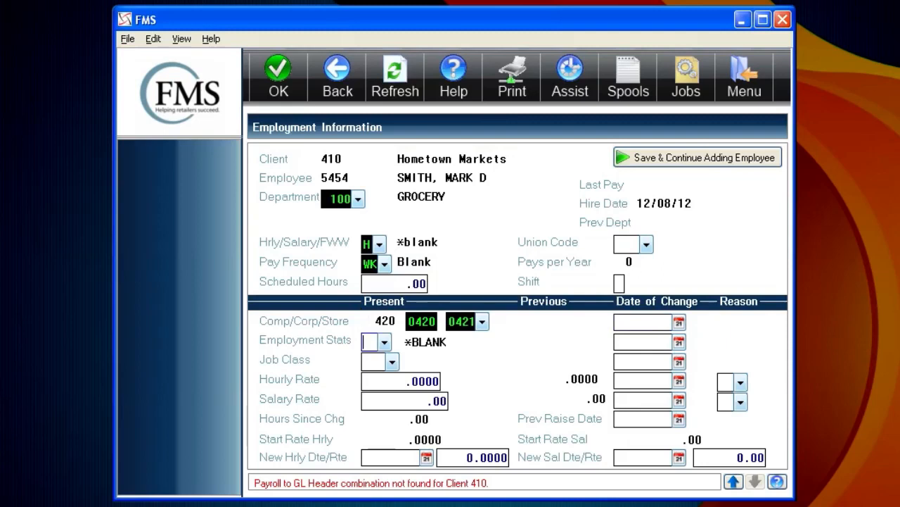
pyautogui.click(385, 344)
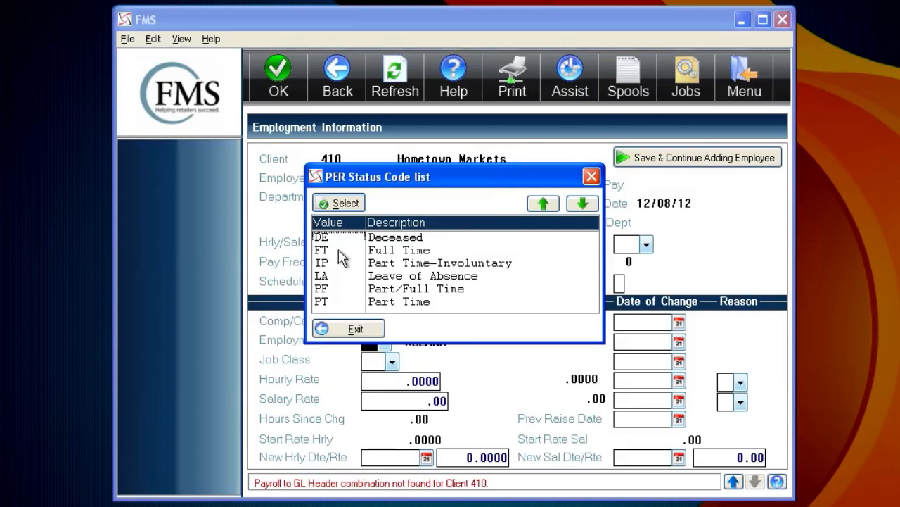
pyautogui.click(367, 302)
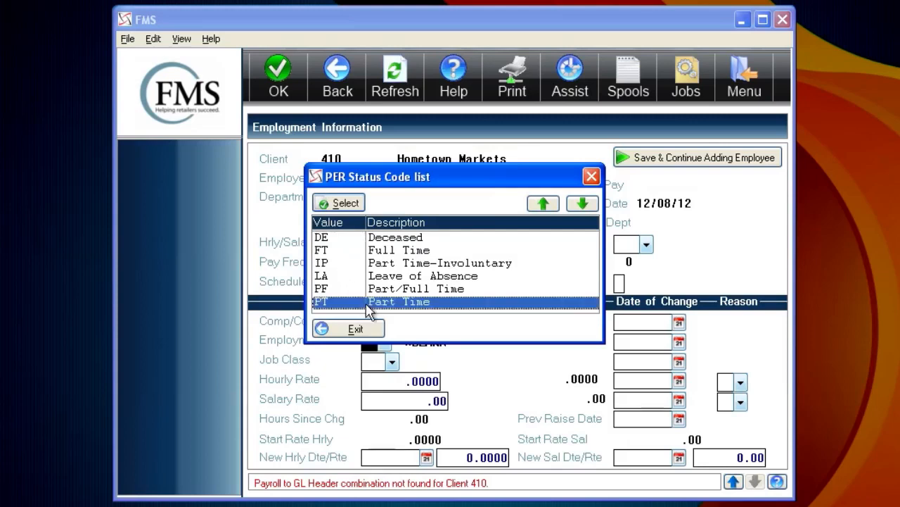
pyautogui.doubleClick(352, 304)
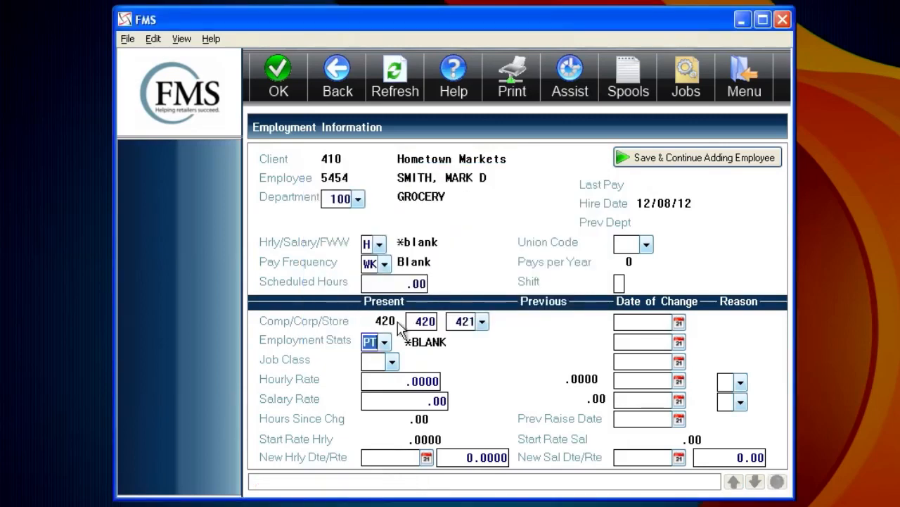
pyautogui.press('Return')
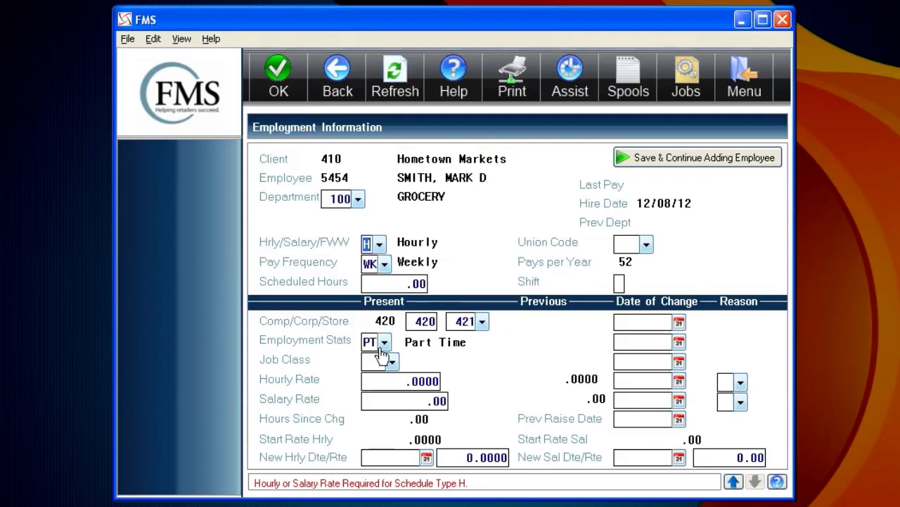
# Enter an hourly rate of 7.70 and save the employment information, confirming the action
pyautogui.click(408, 381)
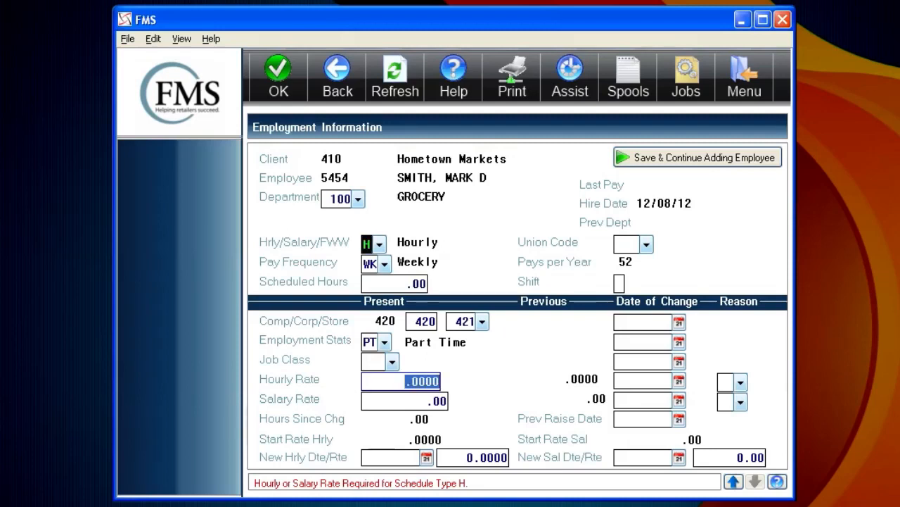
pyautogui.write('7.70')
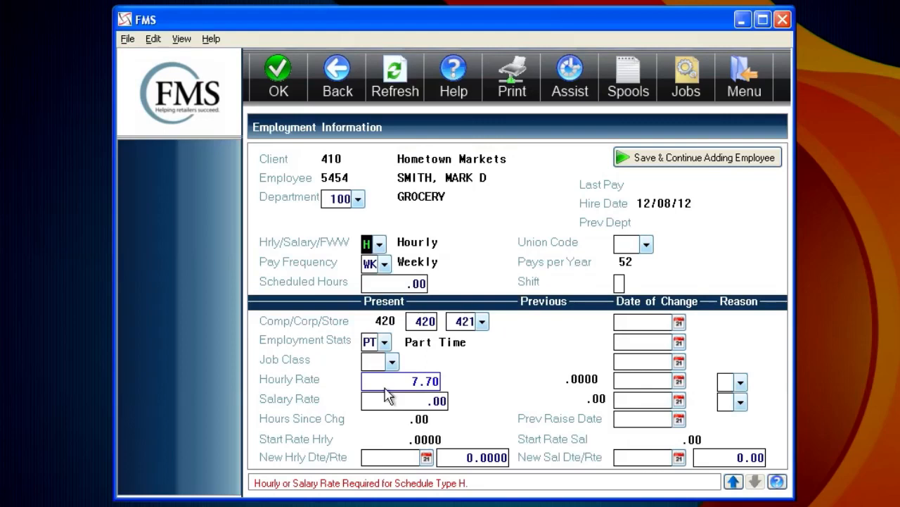
pyautogui.press('Return')
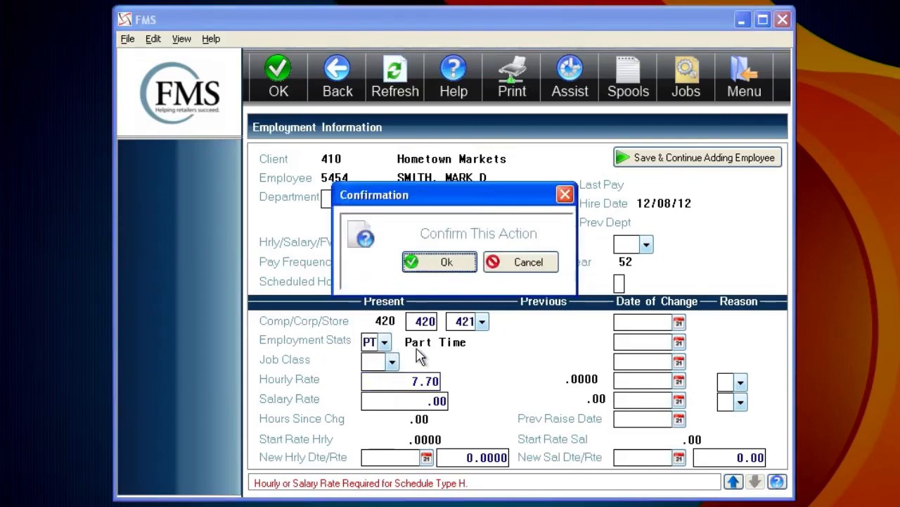
pyautogui.click(442, 266)
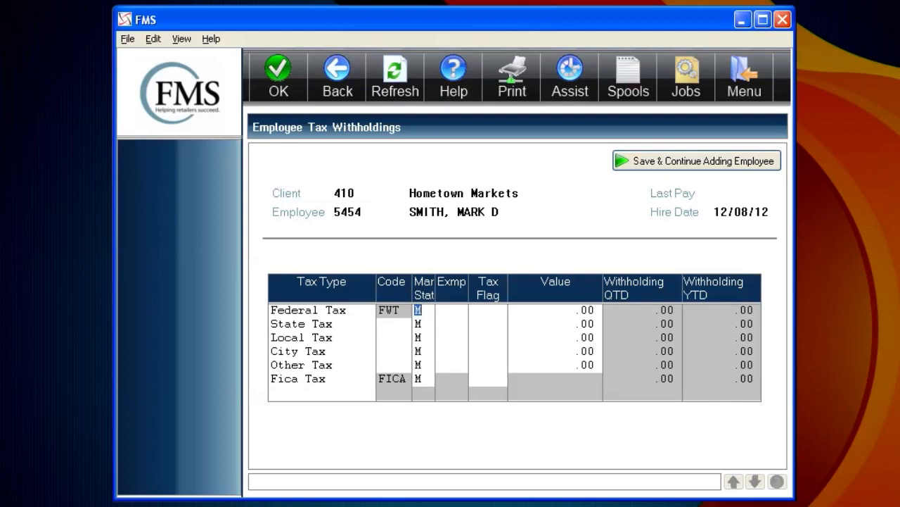
# Set the Federal Tax marital status to S and its exemptions to 1
pyautogui.click(430, 310)
pyautogui.click(431, 322)
pyautogui.press('Tab')
pyautogui.press('Return')
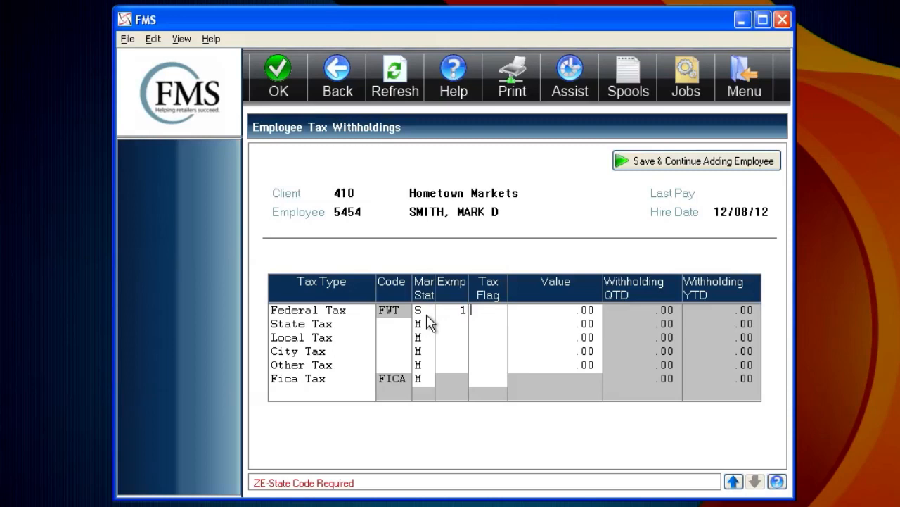
# Set the Federal Tax flag to A (Additional Amount) with a value of 5.00
pyautogui.press('F4')
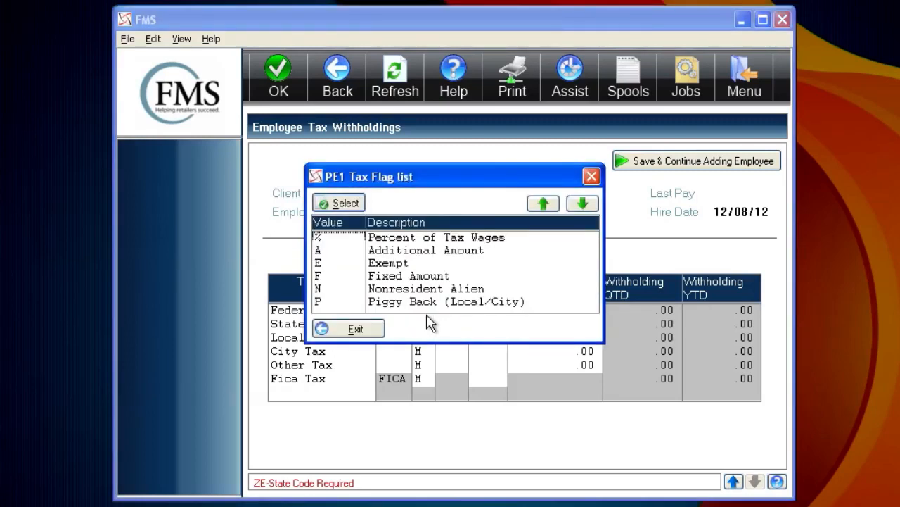
pyautogui.doubleClick(337, 254)
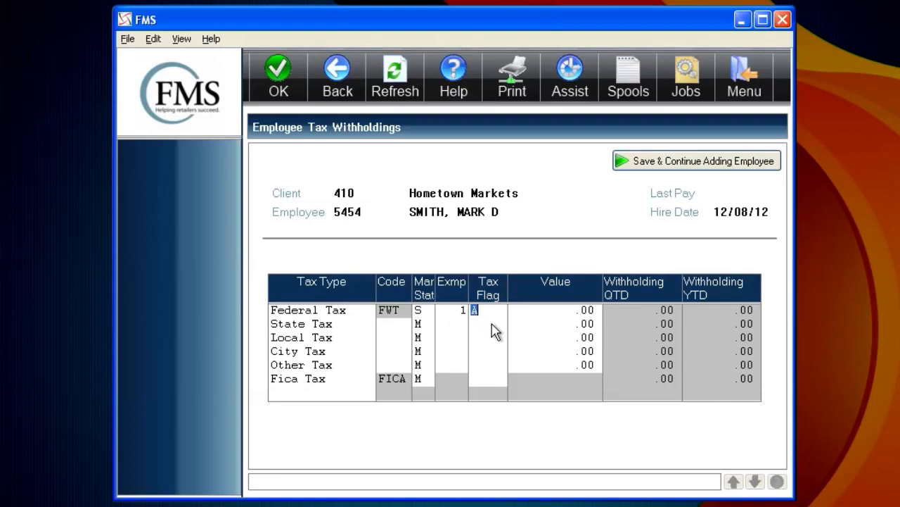
pyautogui.click(553, 313)
pyautogui.write('5.0')
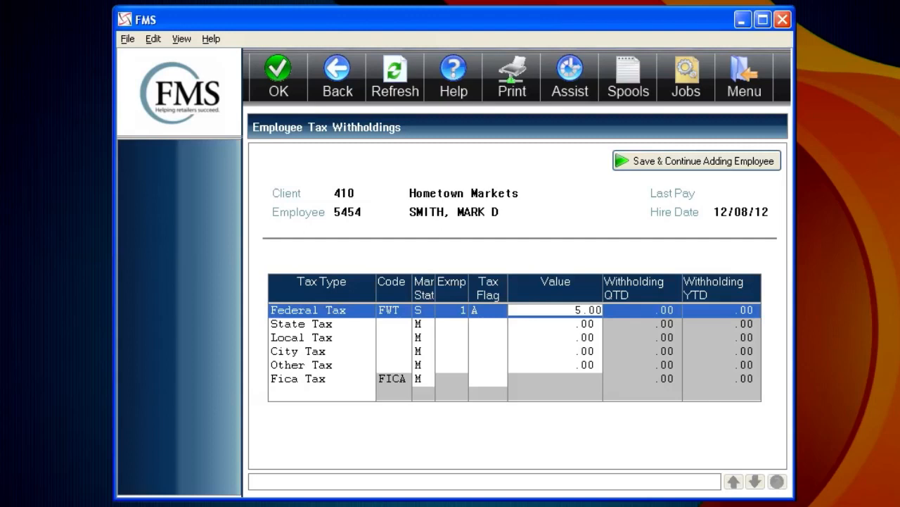
pyautogui.click(492, 336)
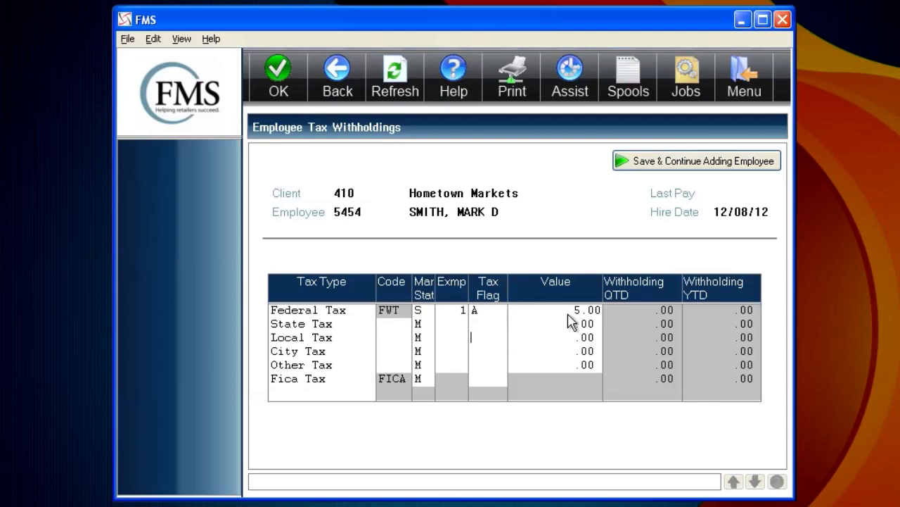
# Enter code OK, marital status S and 1 exemption for State Tax, and save the withholdings, confirming the action
pyautogui.click(405, 334)
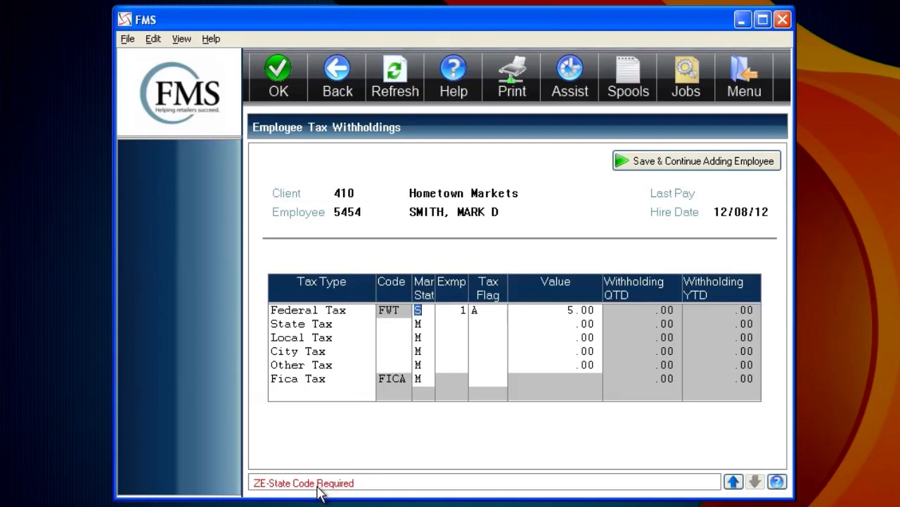
pyautogui.click(392, 329)
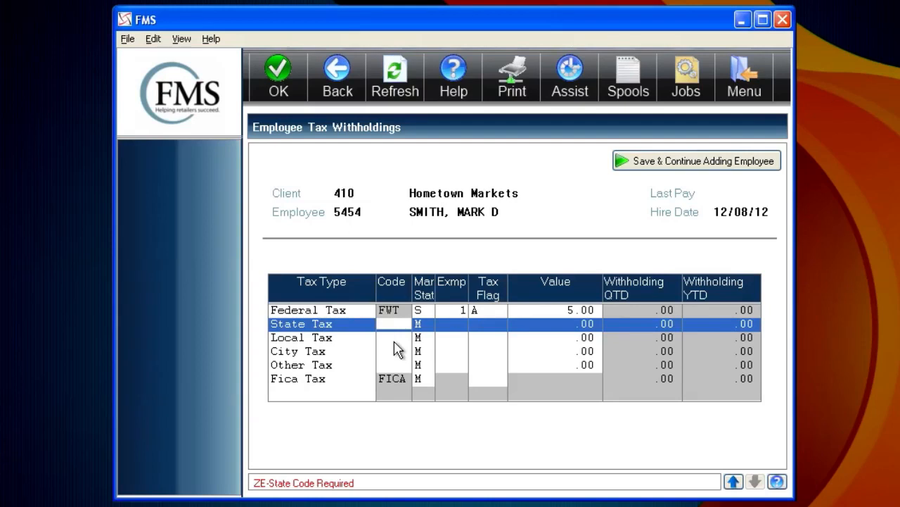
pyautogui.press('Tab')
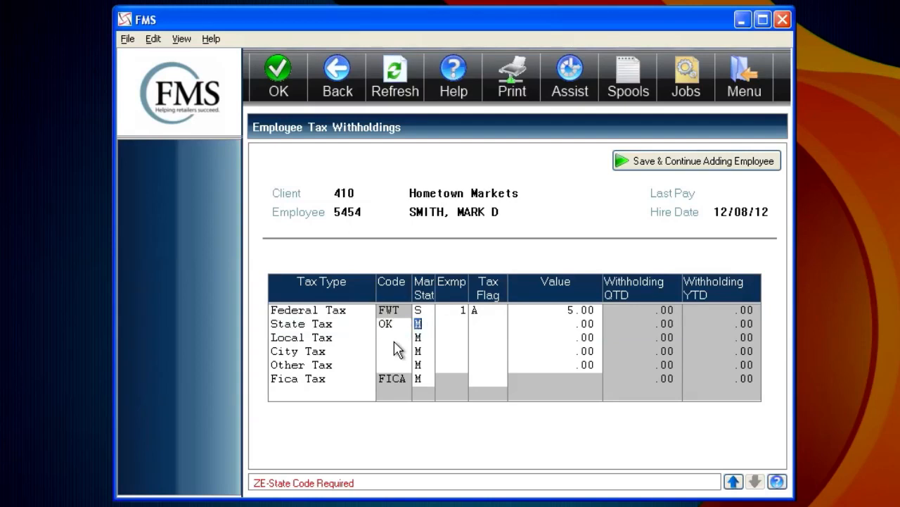
pyautogui.press('Tab')
pyautogui.hotkey('shift', 'Tab')
pyautogui.write('S')
pyautogui.press('Tab')
pyautogui.press('Return')
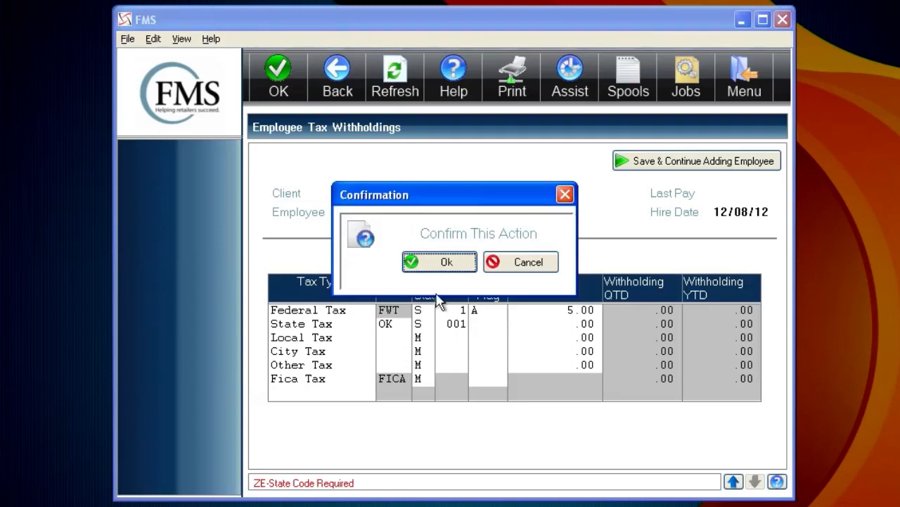
pyautogui.click(514, 267)
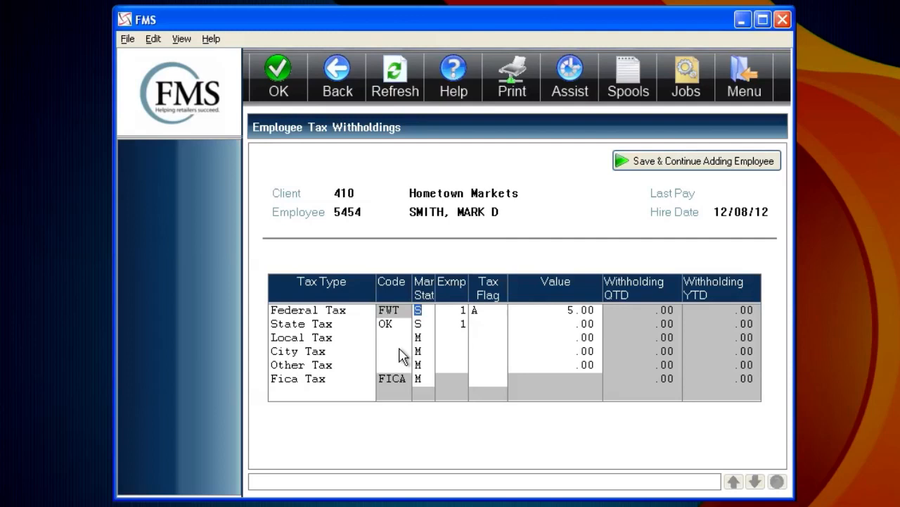
pyautogui.press('Return')
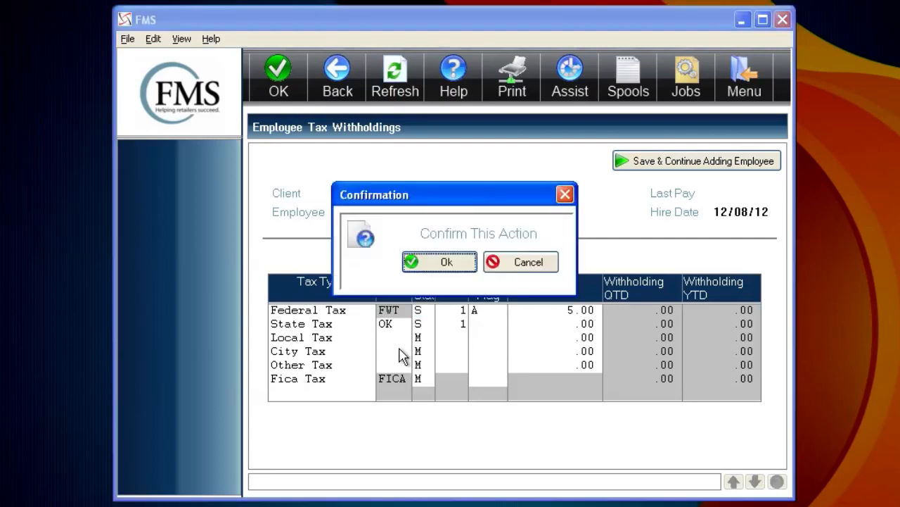
pyautogui.click(432, 266)
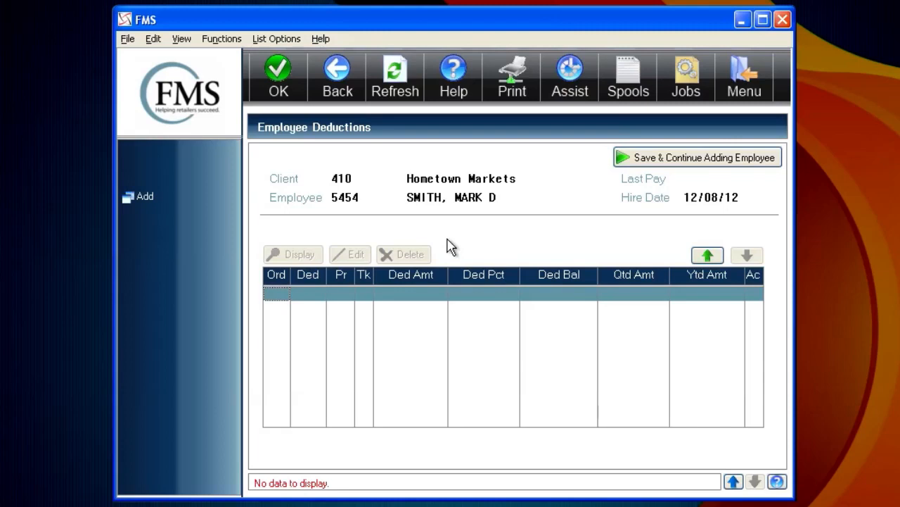
# Leave the deductions and the new employee number prompt, and find the new employee by last name in the employee list
pyautogui.click(344, 83)
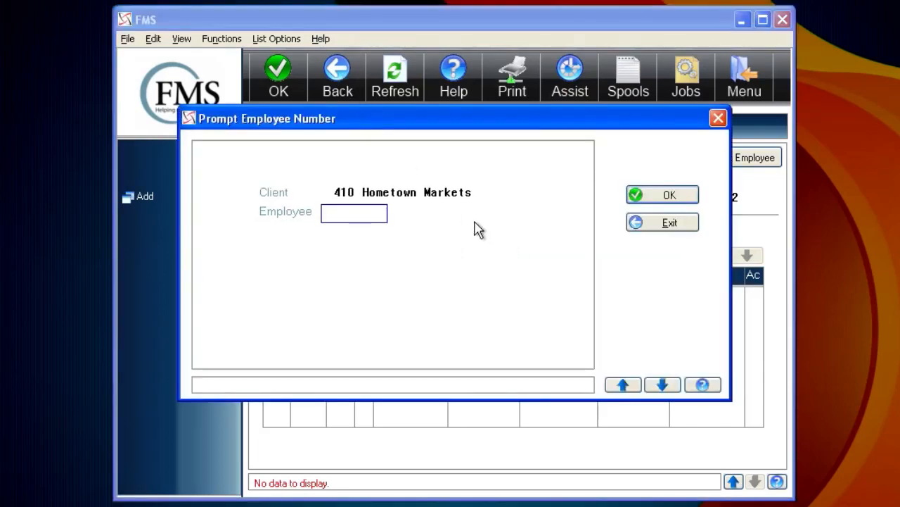
pyautogui.click(686, 225)
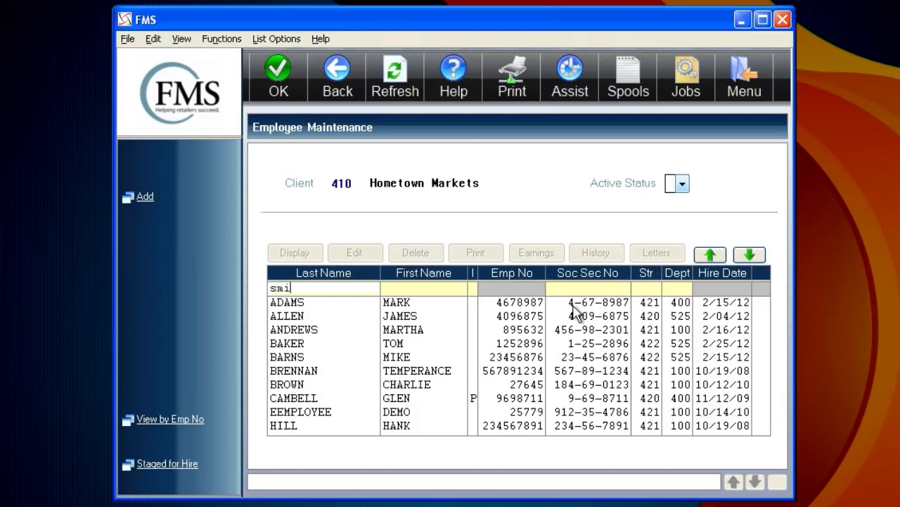
pyautogui.press('Return')
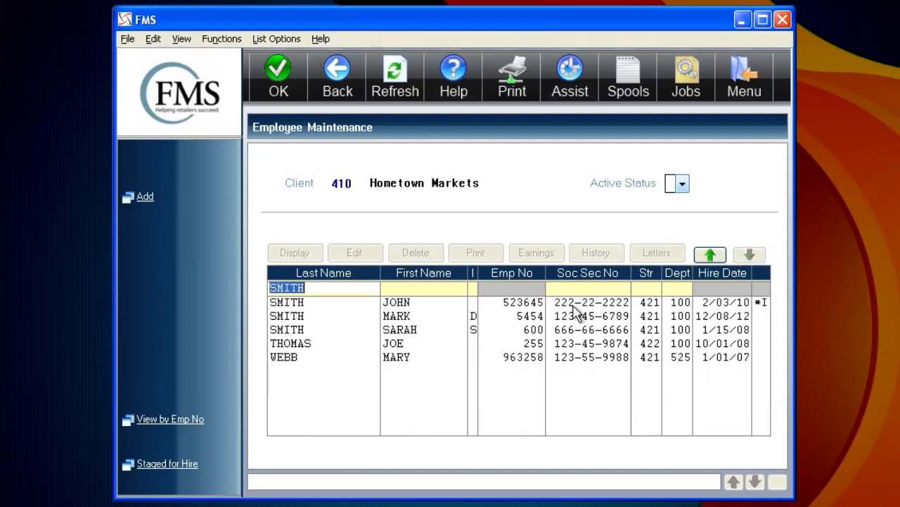
# Open the new employee's record for editing and save its Personnel Information without changes, confirming the action
pyautogui.click(423, 322)
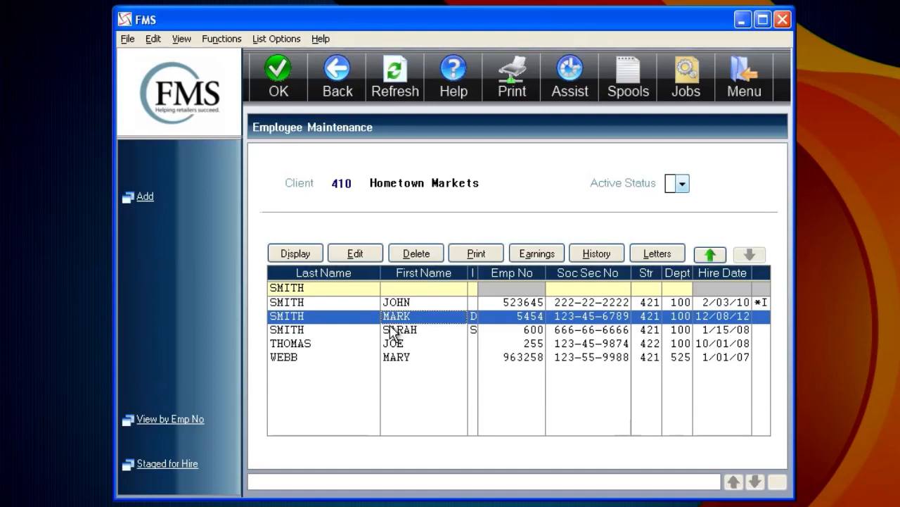
pyautogui.click(366, 259)
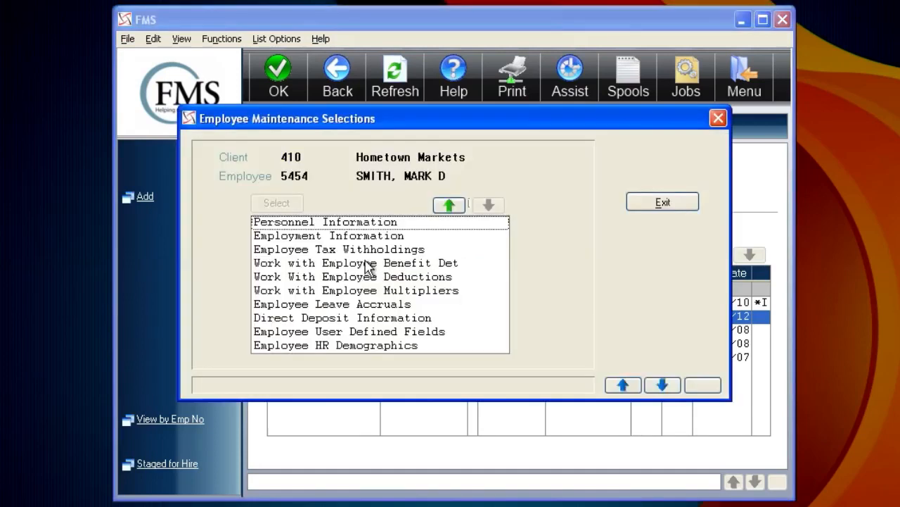
pyautogui.doubleClick(356, 223)
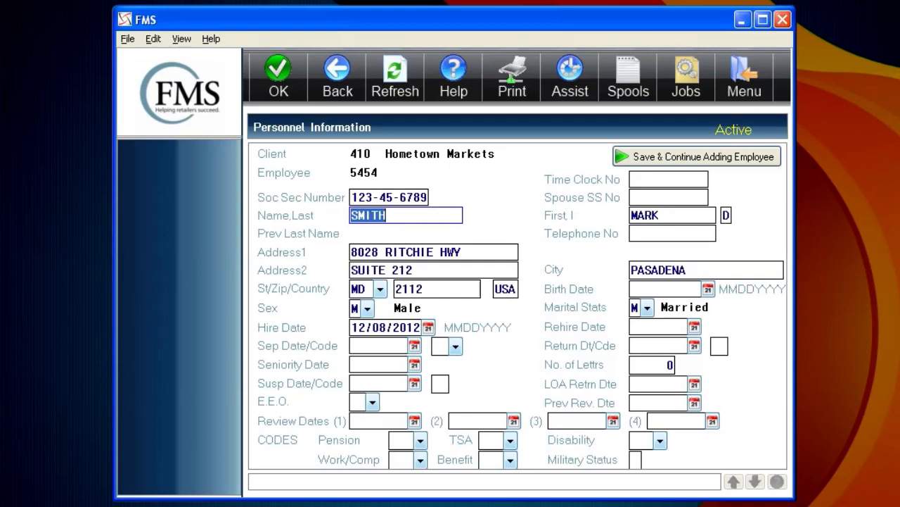
pyautogui.click(288, 88)
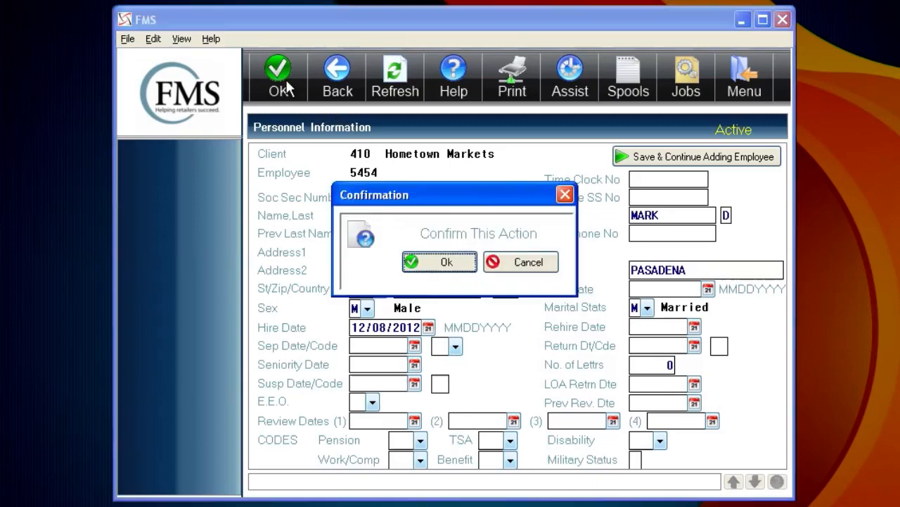
pyautogui.click(437, 263)
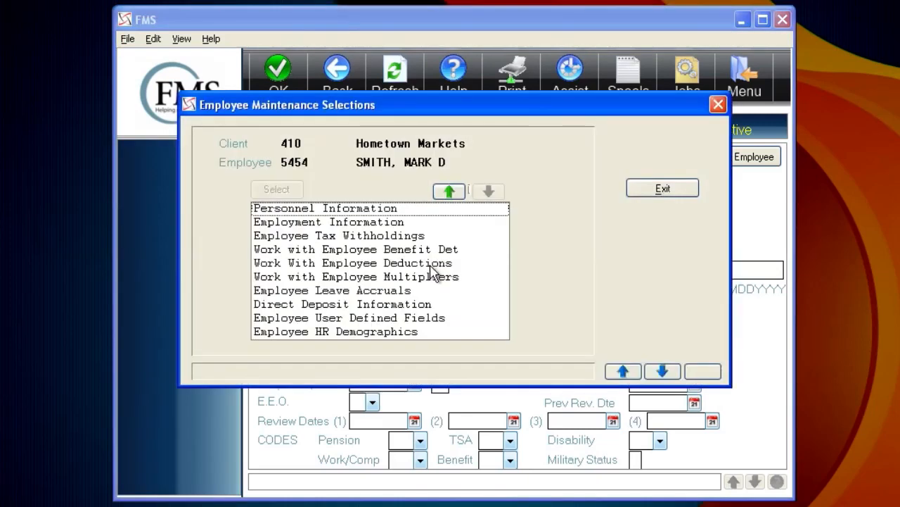
# Open the employee's Employment Information and save it without changes, confirming the action
pyautogui.doubleClick(355, 226)
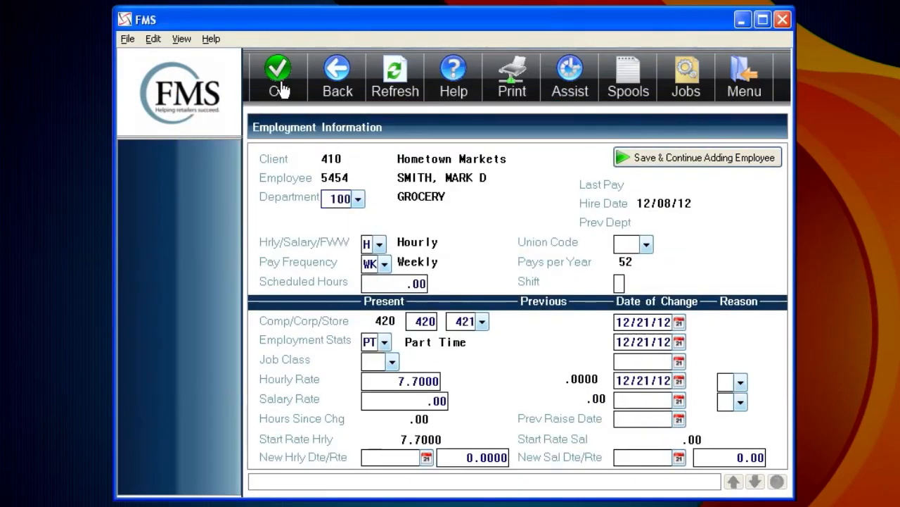
pyautogui.click(279, 88)
pyautogui.click(429, 264)
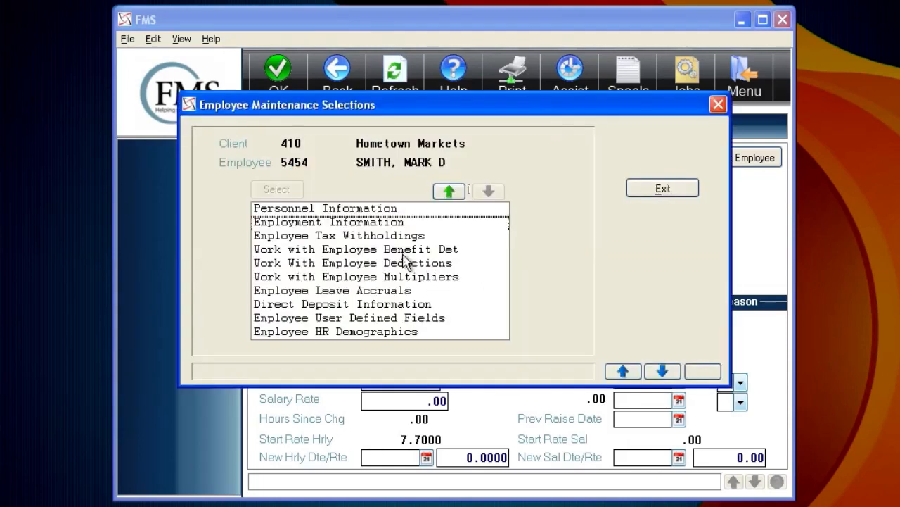
# Open the Employee Tax Withholdings and set the State Tax exemptions to 2
pyautogui.click(344, 238)
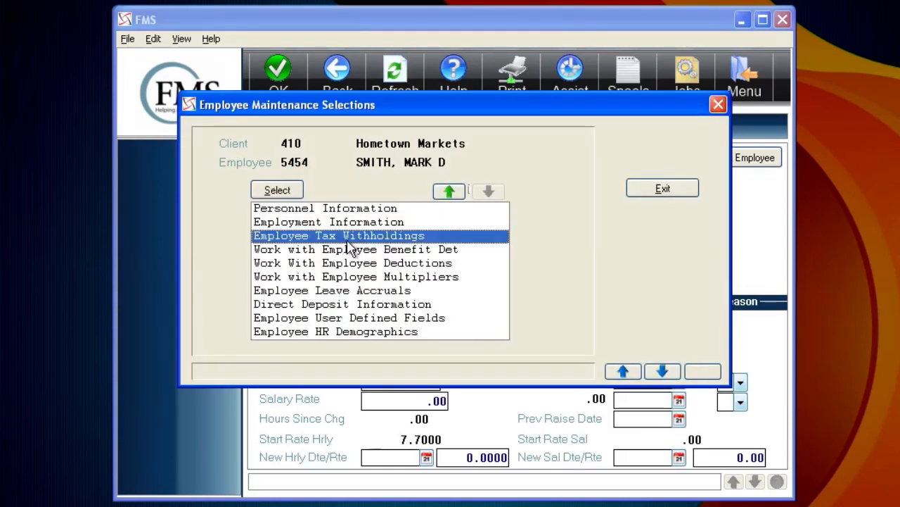
pyautogui.click(287, 188)
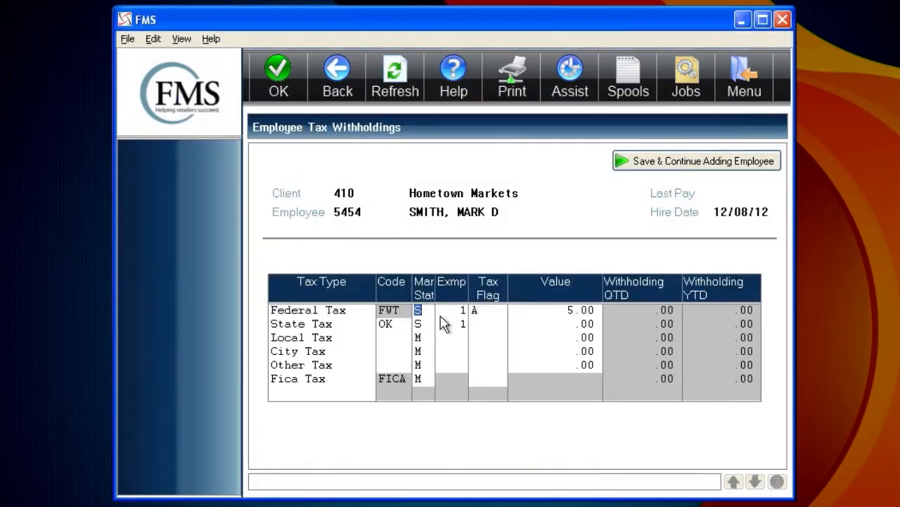
pyautogui.press('Tab')
pyautogui.press('Tab')
pyautogui.press('Tab')
pyautogui.press('Tab')
pyautogui.press('Tab')
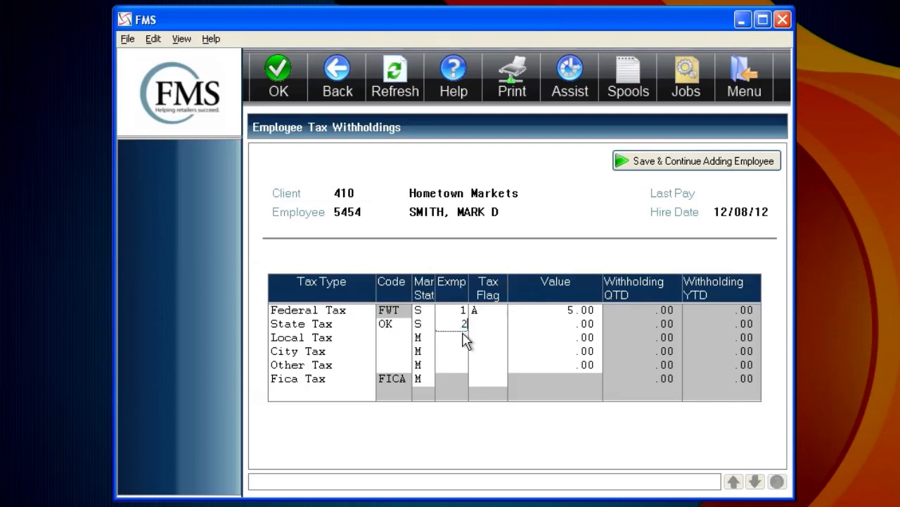
# Save the tax withholdings, confirming the action, and exit the maintenance selections back to the employee list
pyautogui.press('Return')
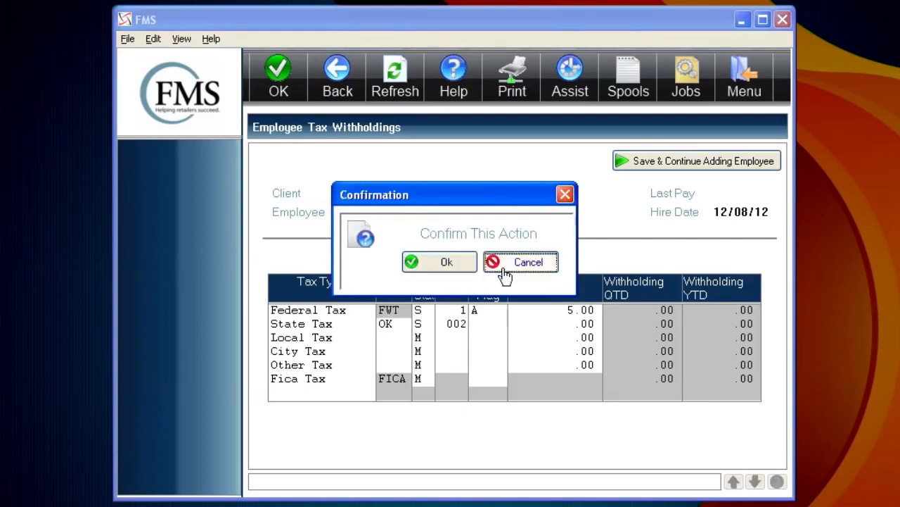
pyautogui.click(499, 269)
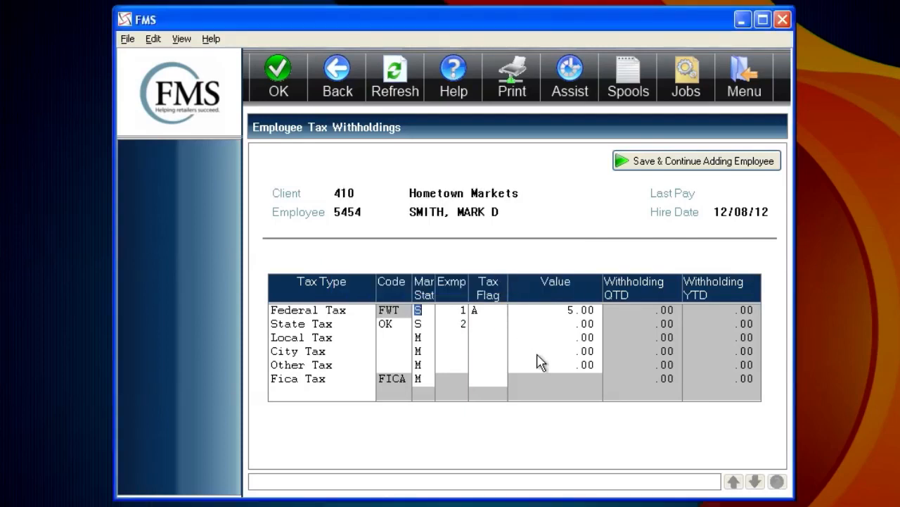
pyautogui.click(285, 90)
pyautogui.click(440, 265)
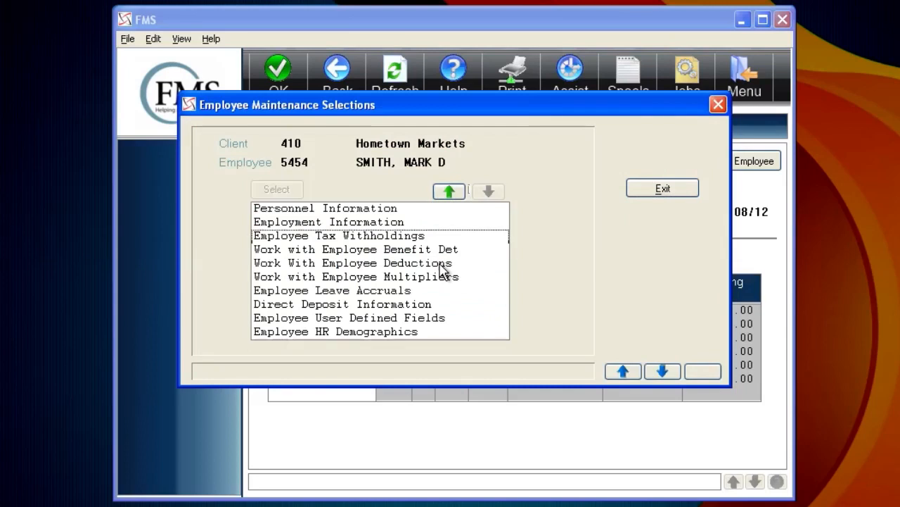
pyautogui.click(661, 190)
pyautogui.press('Return')
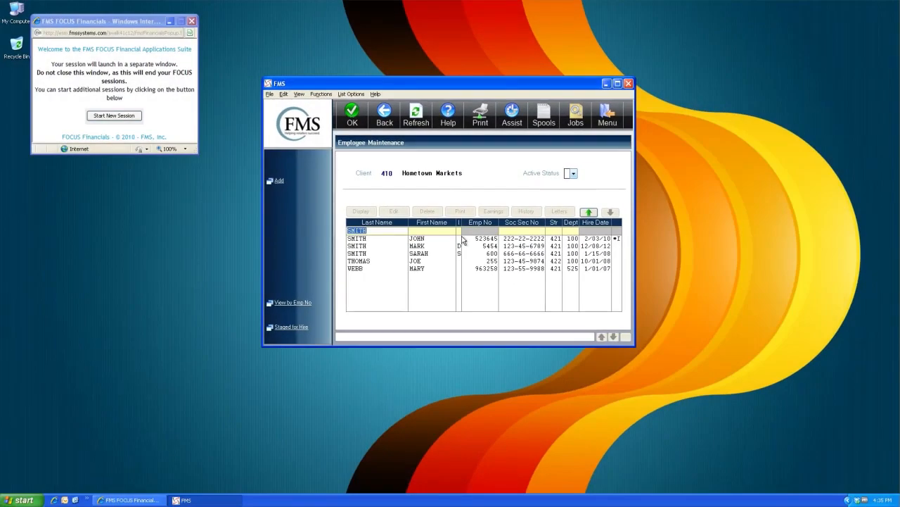